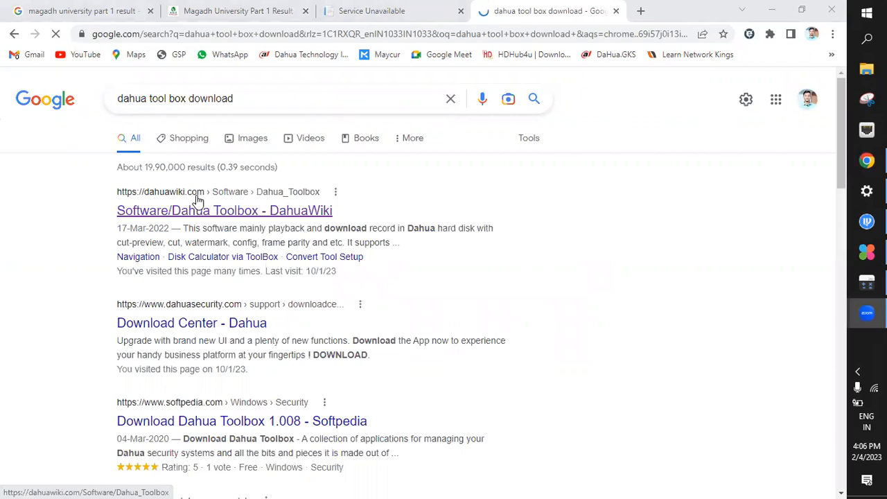
# Open the DahuaWiki page for Dahua Toolbox from the search results and reset its zoom to the default
pyautogui.click(217, 213)
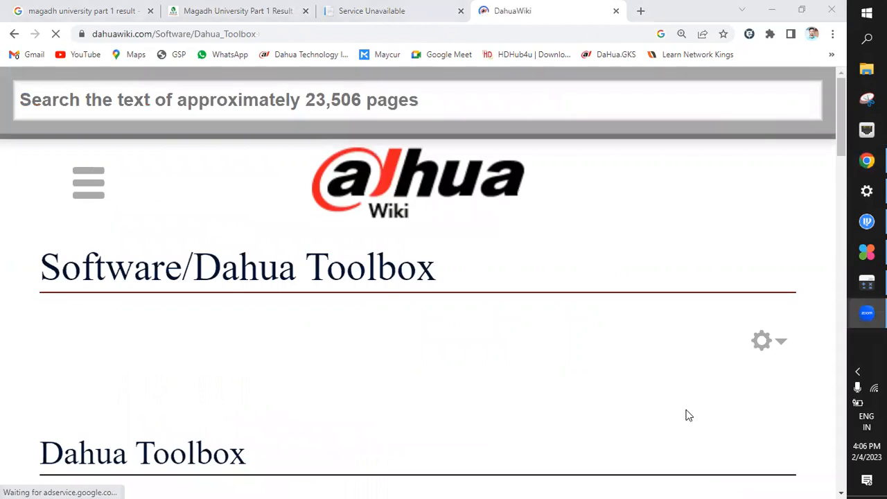
pyautogui.click(682, 34)
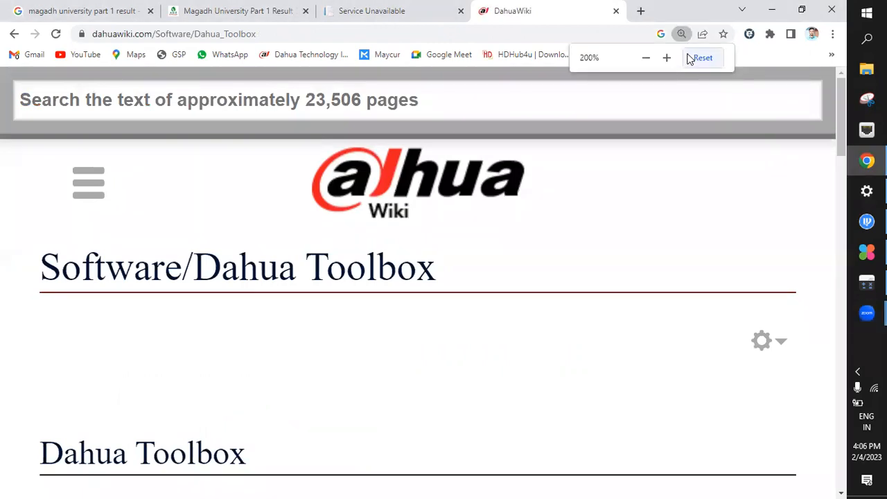
pyautogui.click(691, 59)
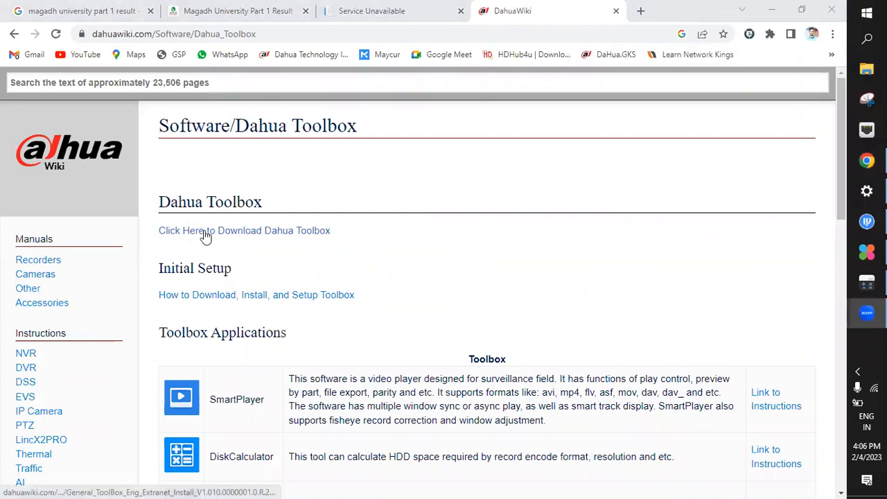
# Start the Dahua Toolbox download and cancel it in the browser's download list
pyautogui.click(260, 236)
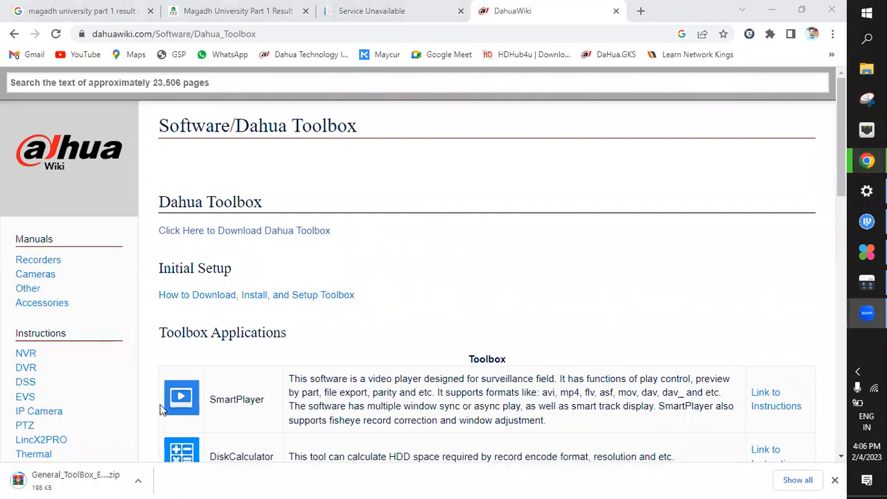
pyautogui.click(798, 480)
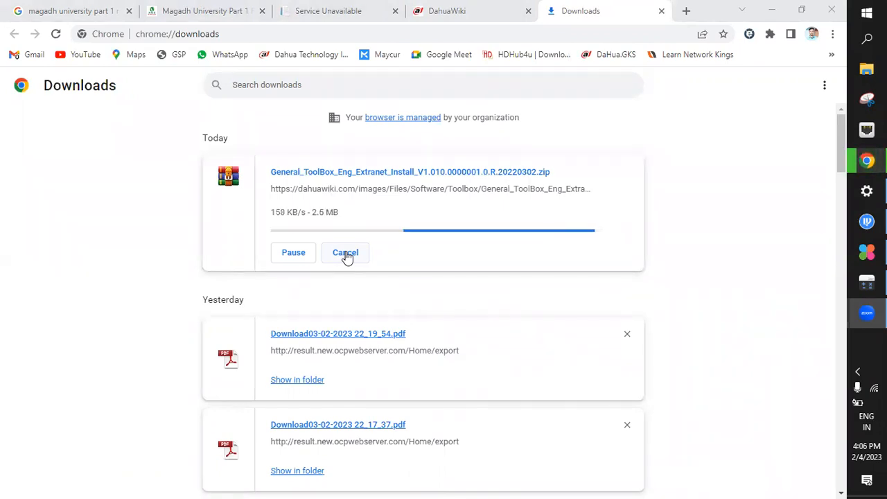
pyautogui.click(346, 253)
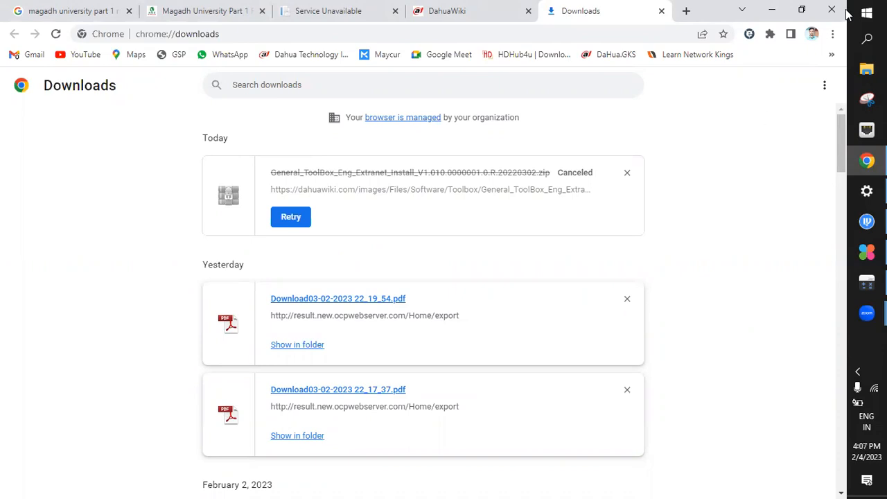
# Minimize the browser and open the ALL SOFT folder on Local Disk (D:) in File Explorer
pyautogui.click(772, 10)
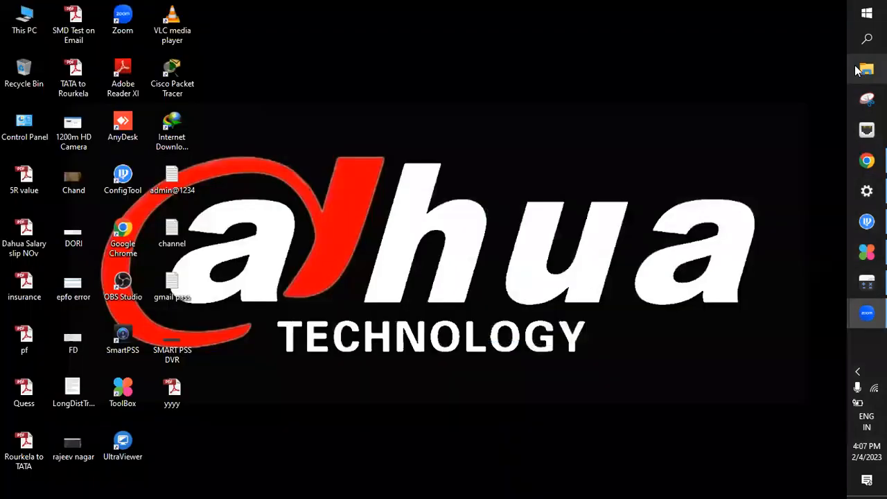
pyautogui.click(859, 69)
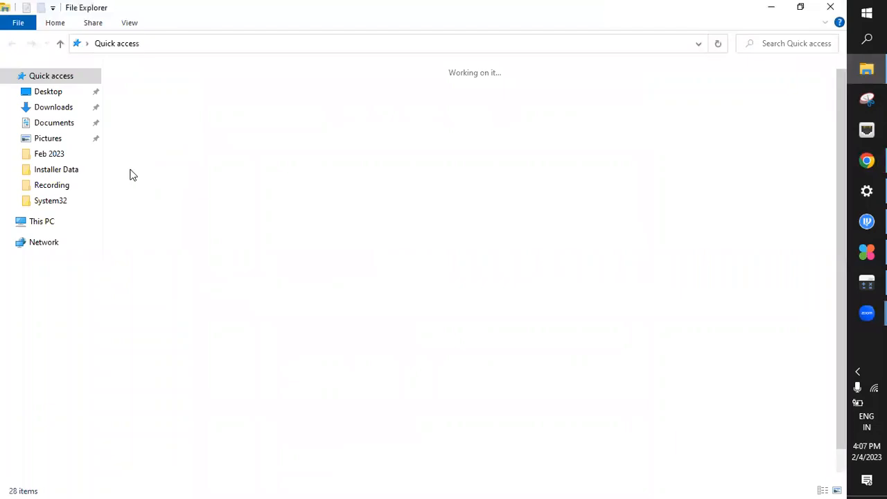
pyautogui.click(43, 222)
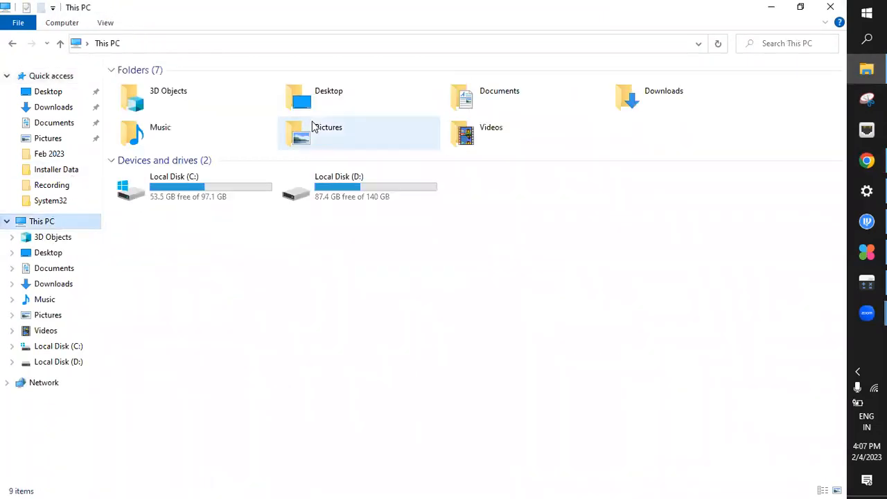
pyautogui.click(339, 198)
pyautogui.doubleClick(339, 197)
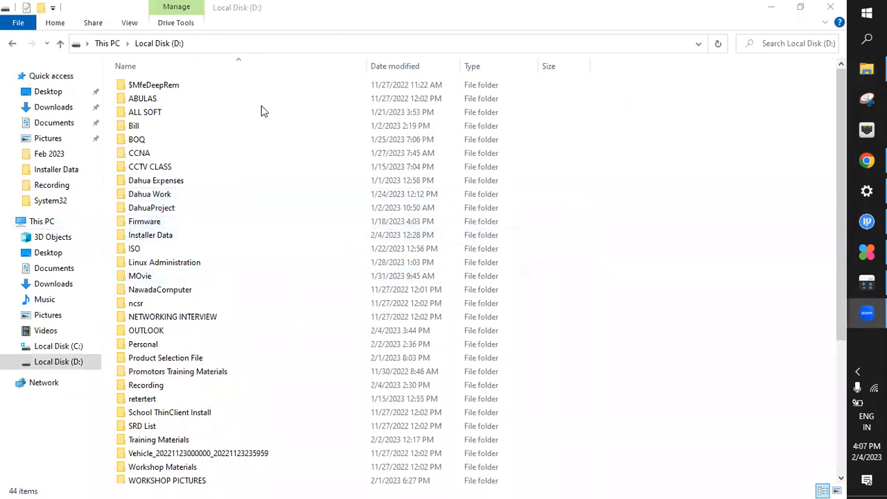
pyautogui.click(229, 117)
pyautogui.doubleClick(227, 113)
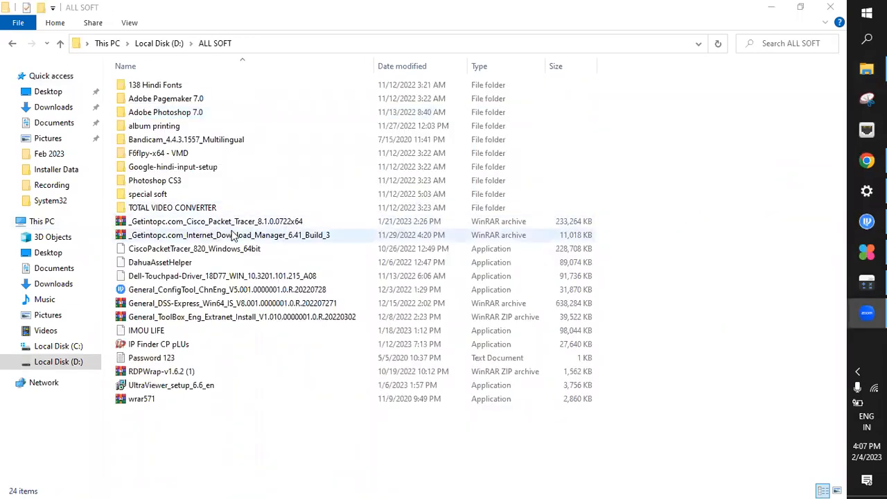
# Examine the available file actions for the General_ToolBox archive and the General_ConfigTool installer, and minimize the folder window
pyautogui.click(193, 307)
pyautogui.click(194, 317)
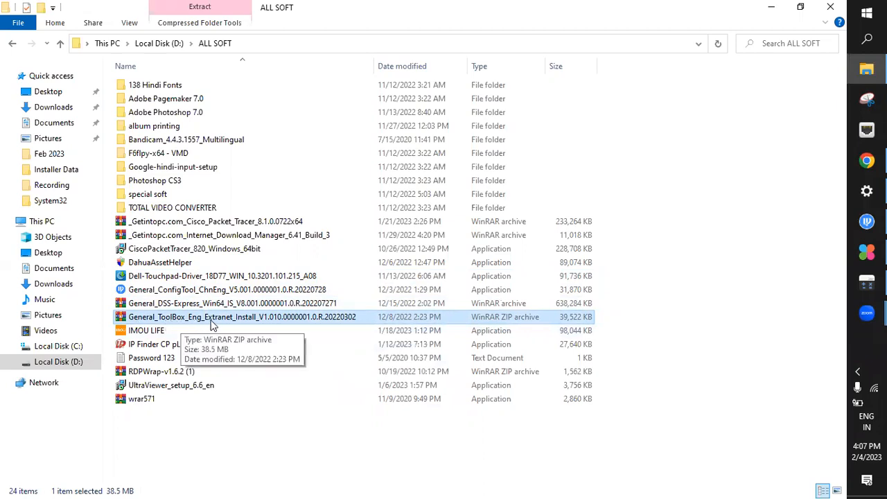
pyautogui.rightClick(237, 319)
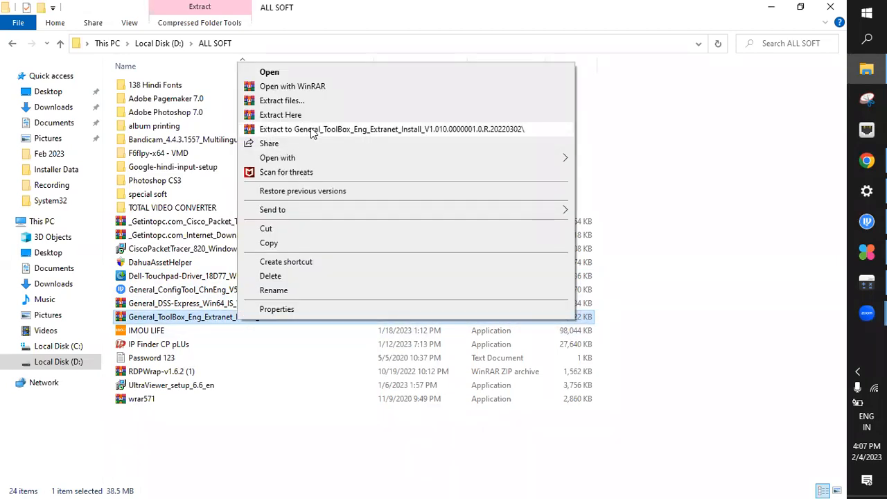
pyautogui.click(225, 400)
pyautogui.click(148, 291)
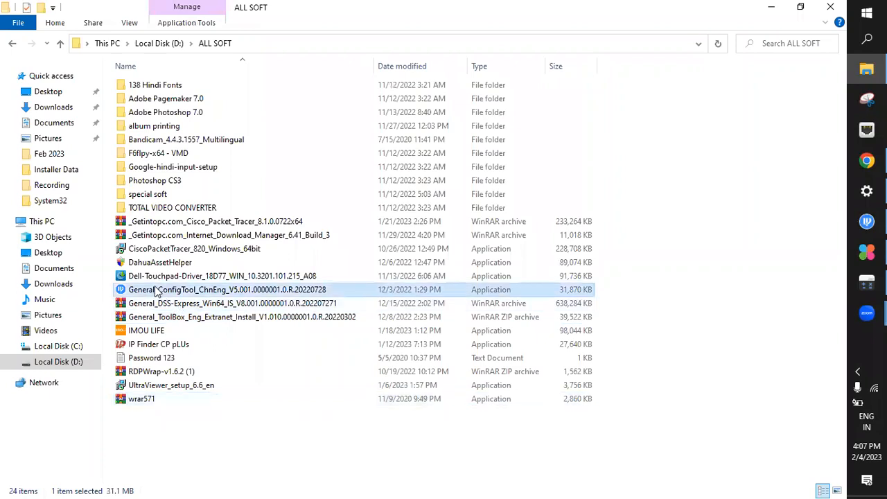
pyautogui.rightClick(152, 295)
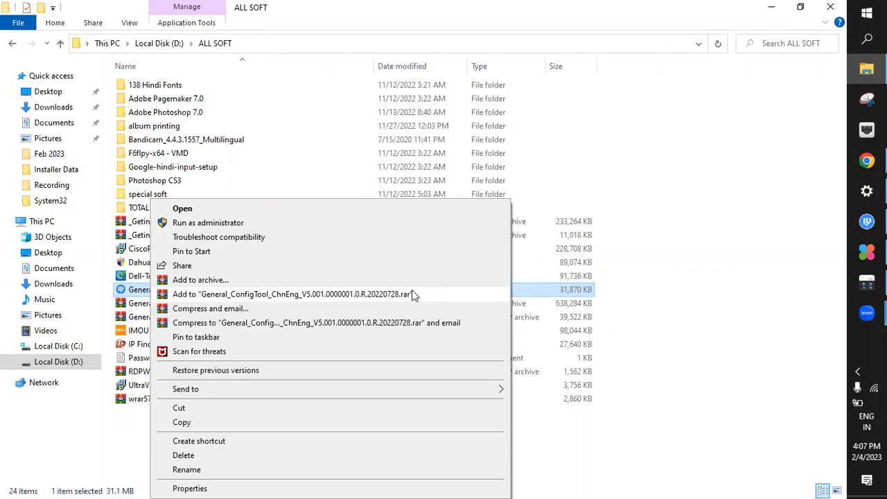
pyautogui.click(772, 7)
pyautogui.click(772, 9)
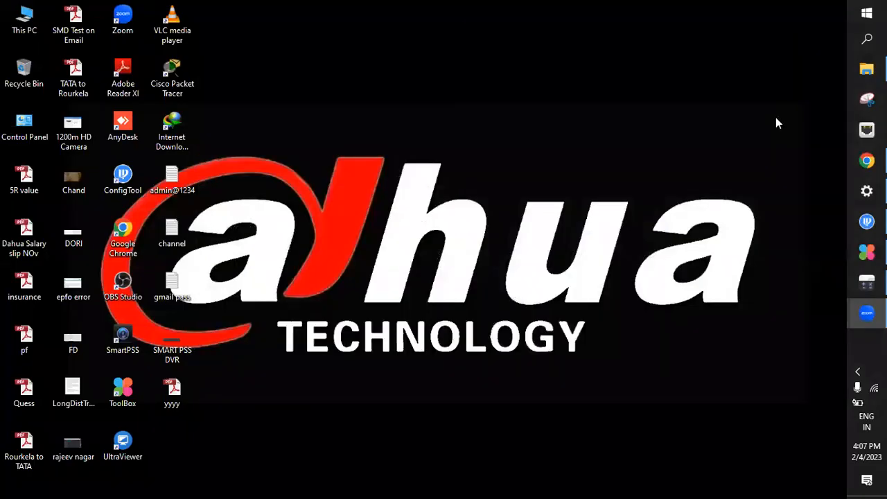
# Launch ToolBox from its desktop shortcut and refresh the desktop
pyautogui.click(121, 394)
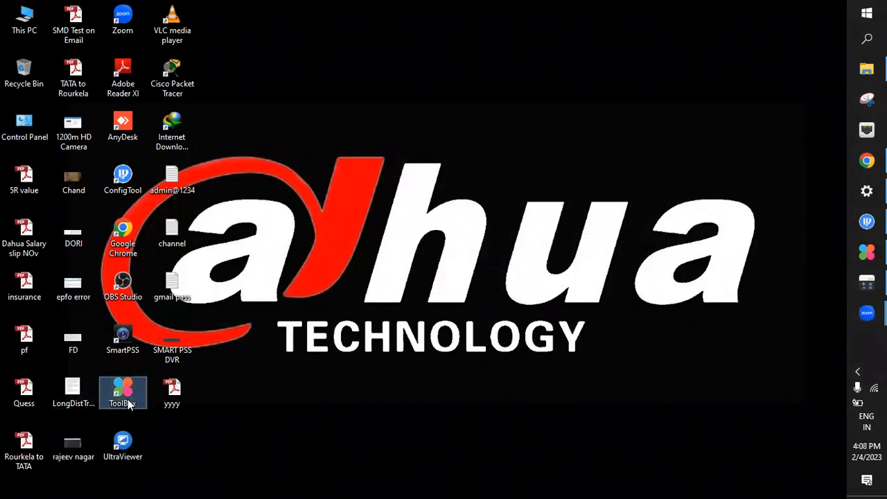
pyautogui.click(129, 403)
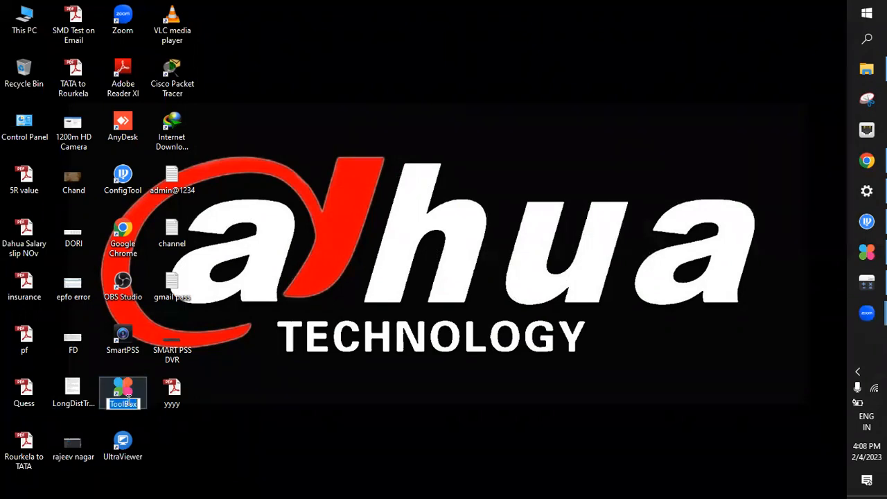
pyautogui.click(129, 389)
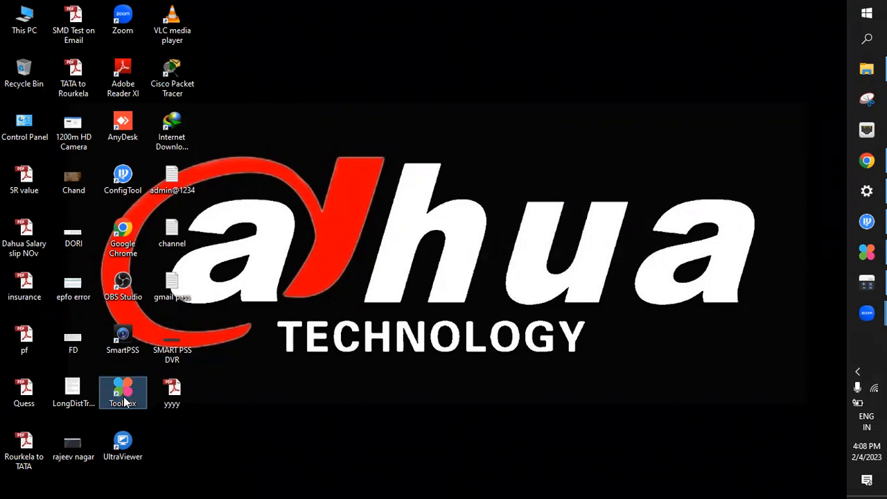
pyautogui.doubleClick(126, 401)
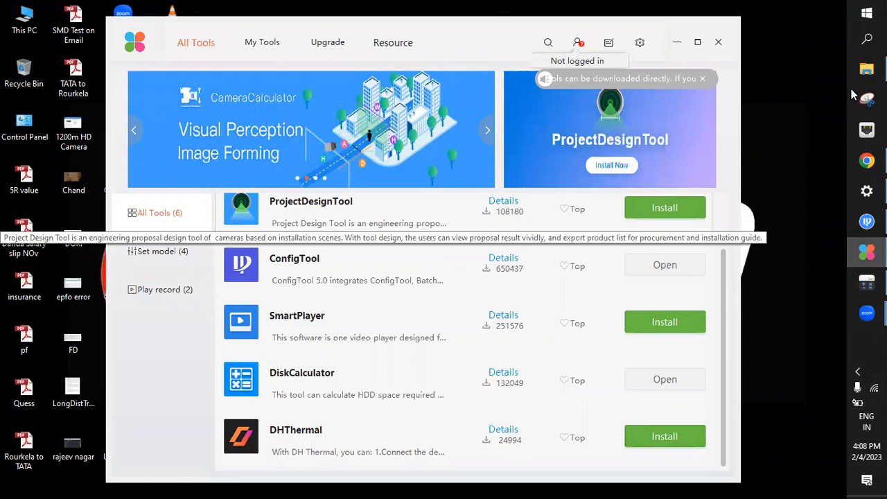
pyautogui.rightClick(791, 103)
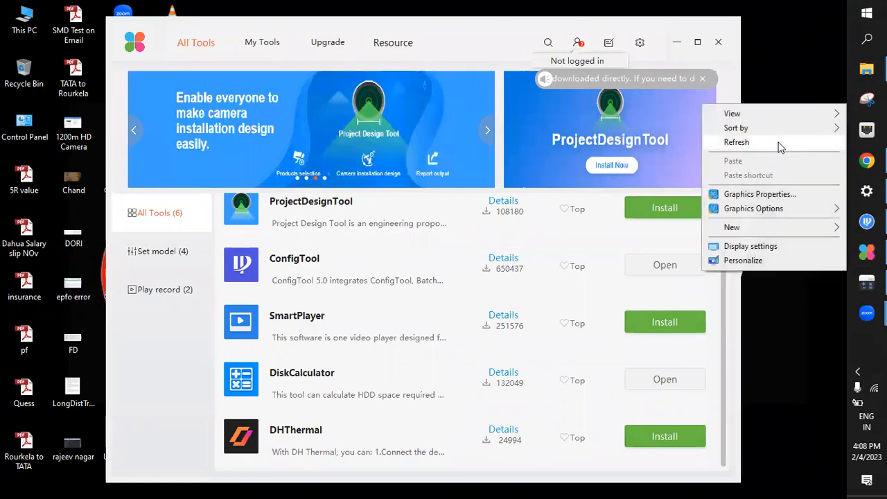
pyautogui.click(778, 143)
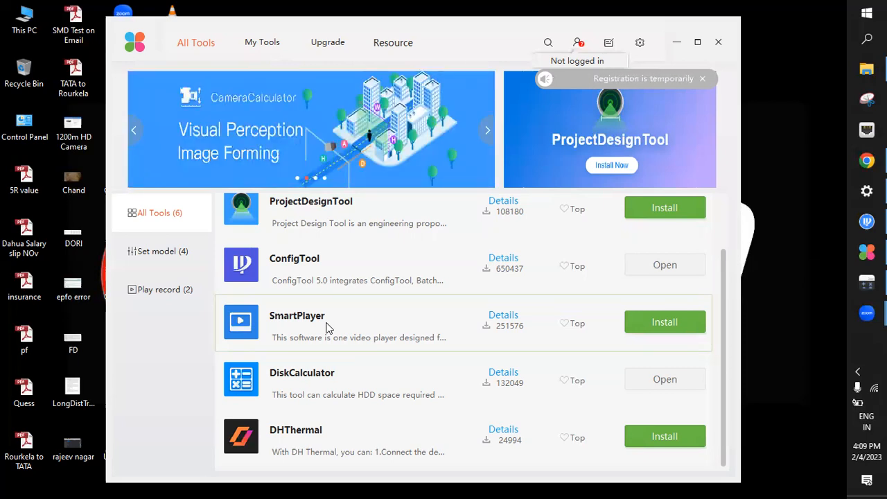
# Review the detail pages of SmartPlayer, DiskCalculator and DHThermal, returning to the tool list after each
pyautogui.click(328, 328)
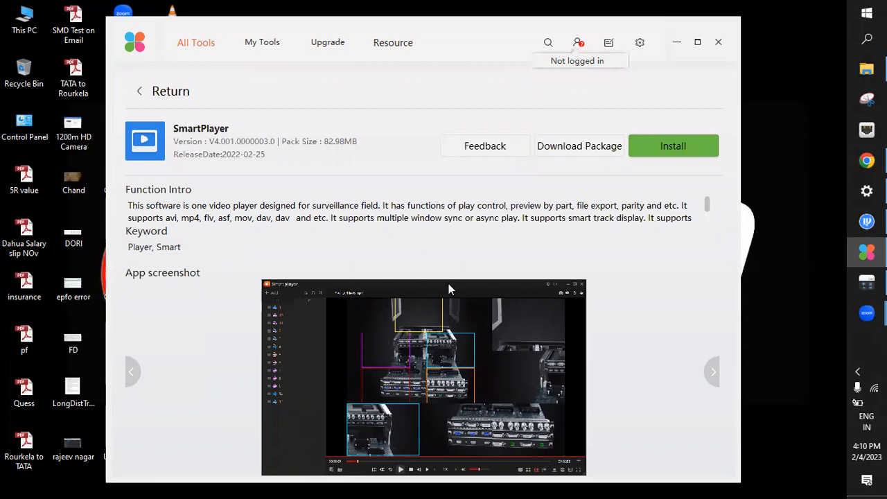
pyautogui.click(159, 90)
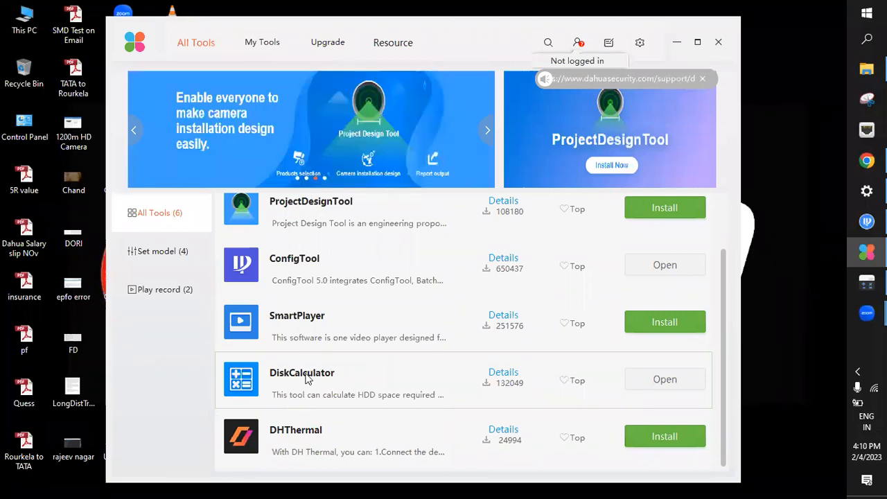
pyautogui.click(303, 389)
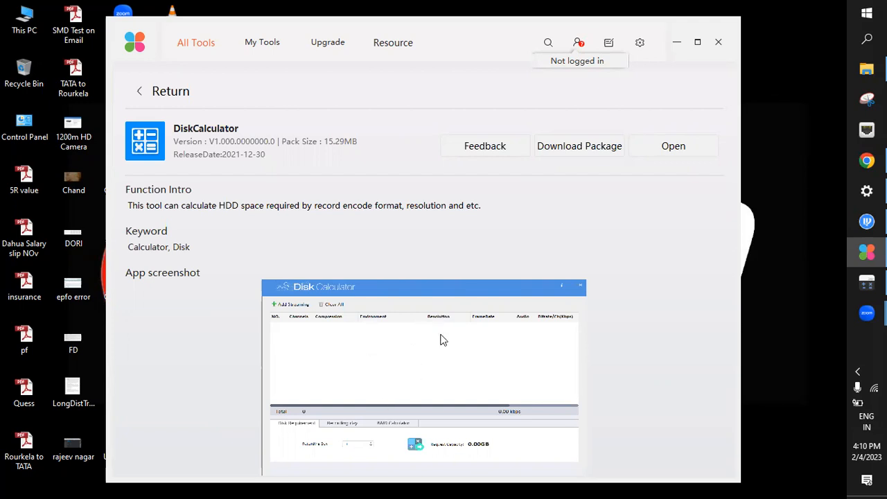
pyautogui.click(170, 91)
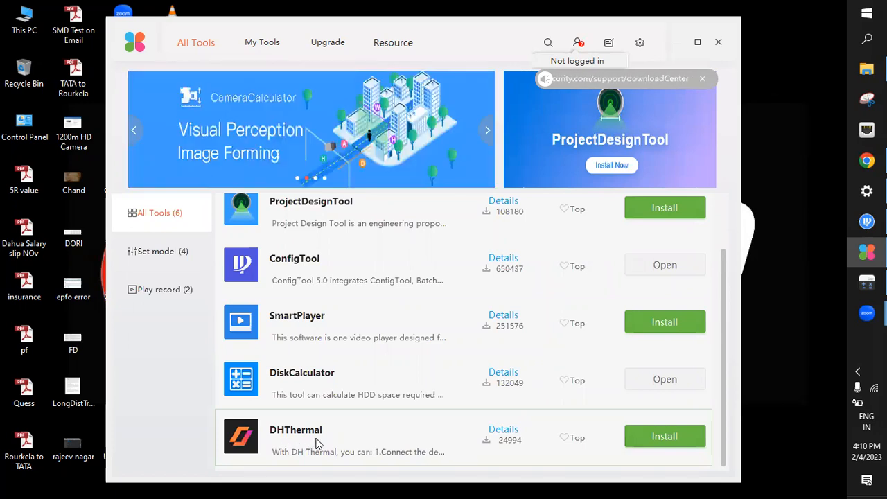
pyautogui.click(343, 429)
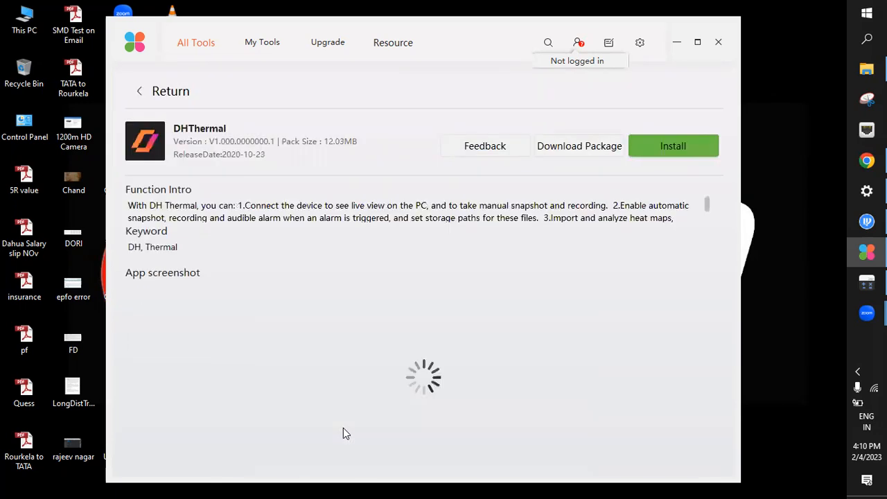
pyautogui.click(159, 97)
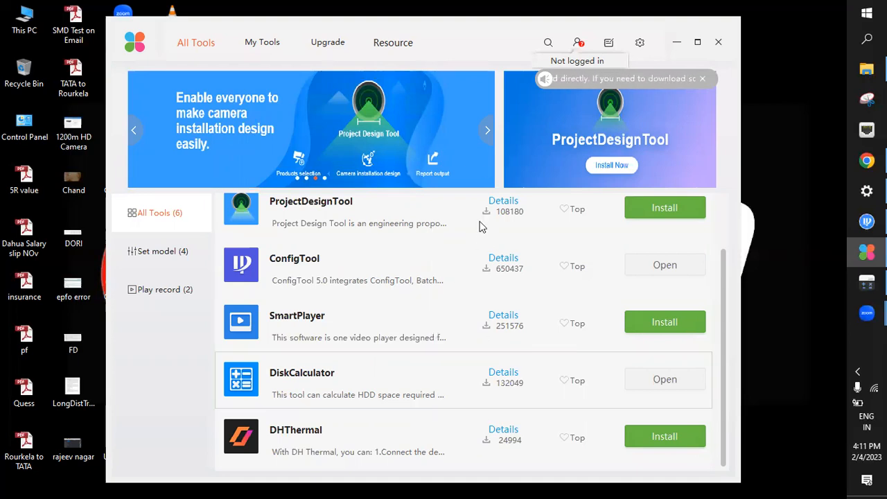
# Start installing ProjectDesignTool and open ConfigTool from the tool list, dismissing any notice
pyautogui.click(666, 208)
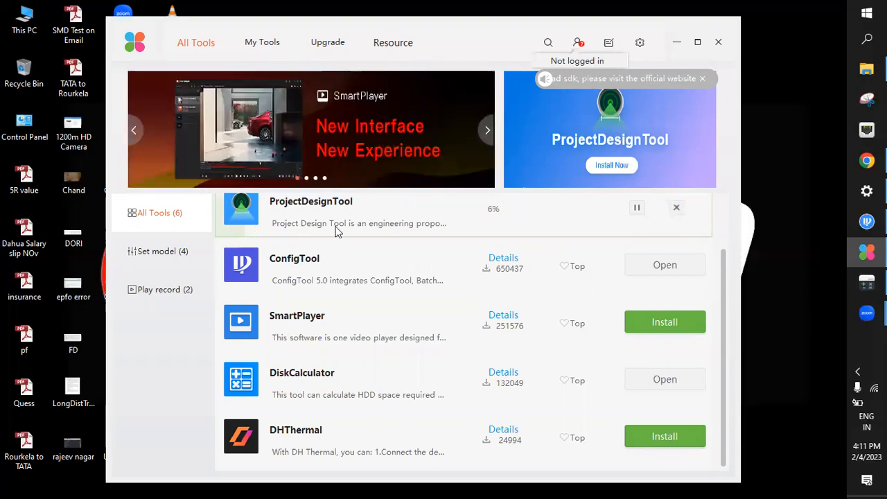
pyautogui.scroll(1, 337, 231)
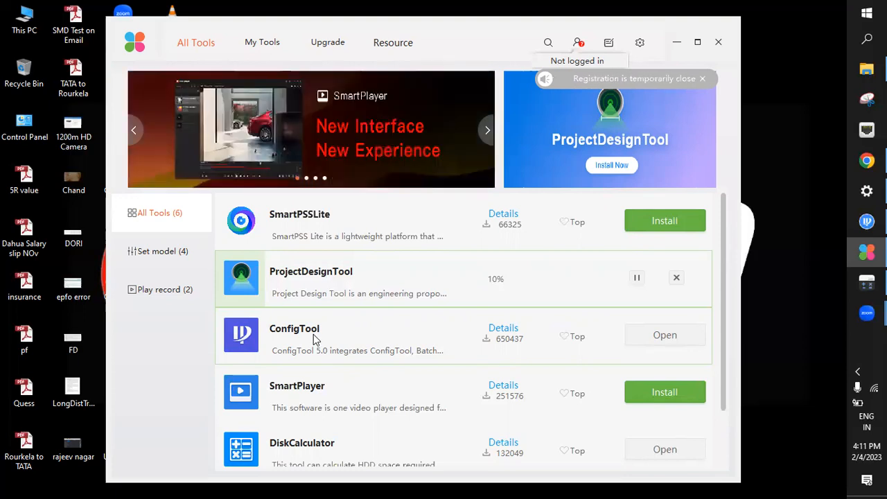
pyautogui.click(675, 337)
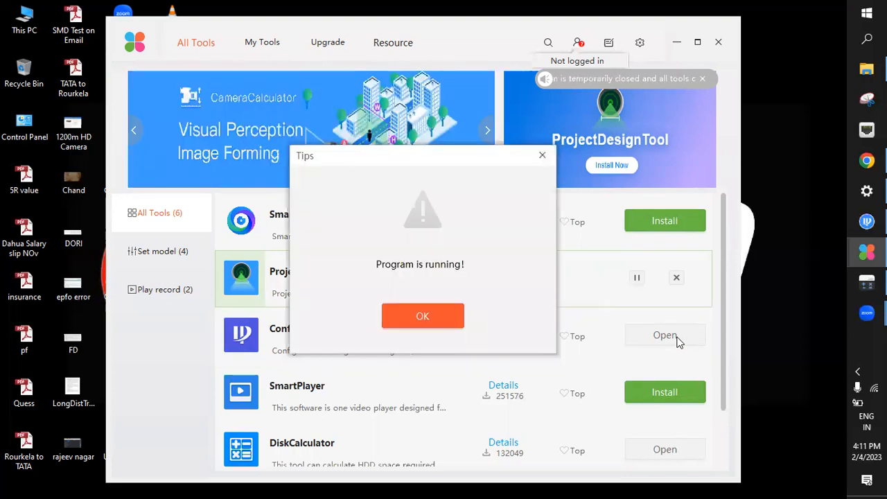
pyautogui.click(432, 316)
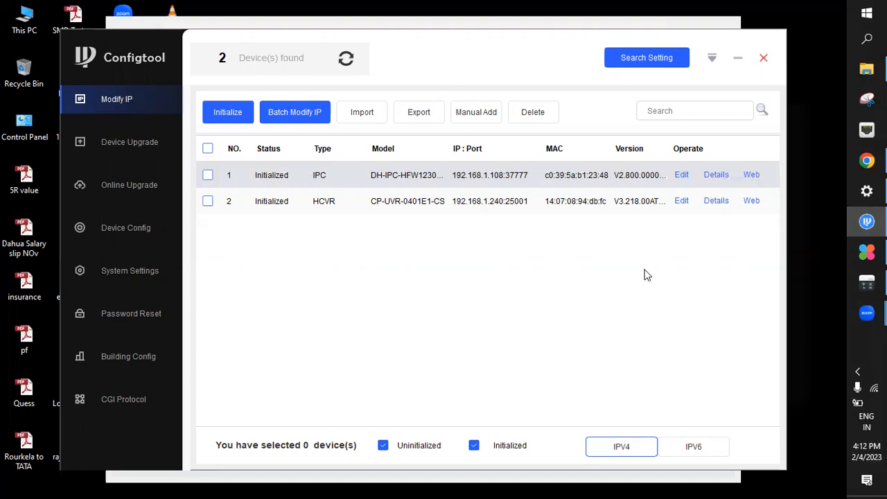
# Replace the device password in ConfigTool's search settings and run the current segment search
pyautogui.click(646, 61)
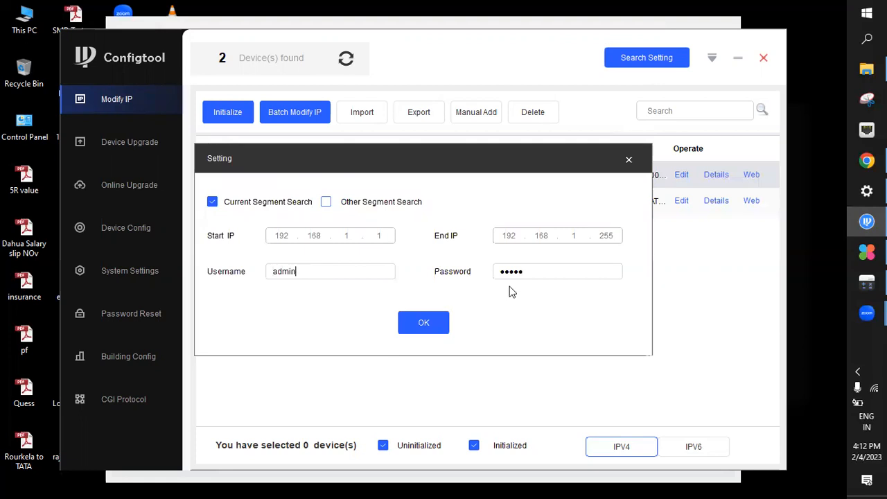
pyautogui.moveTo(529, 271); pyautogui.dragTo(460, 271)
pyautogui.write('admin1234')
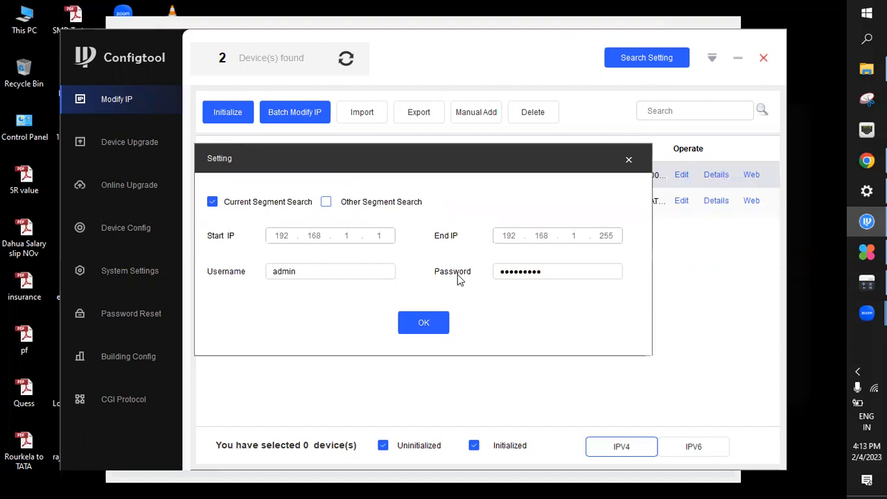
pyautogui.click(422, 327)
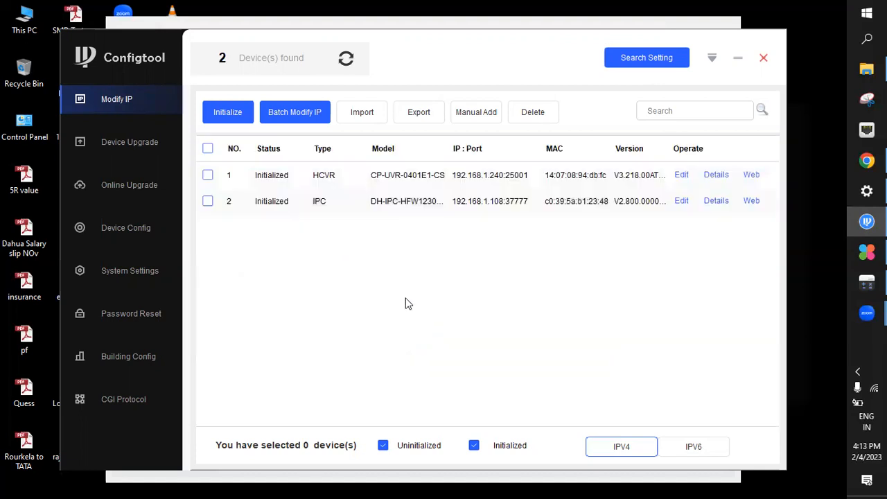
# Edit the IPC device's address in static mode, setting the target IP to 192.168.1.100
pyautogui.click(207, 201)
pyautogui.click(459, 208)
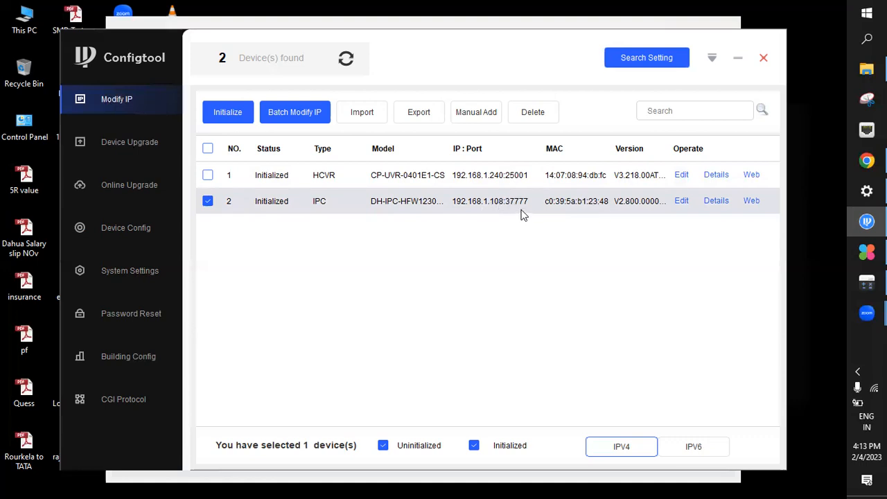
pyautogui.click(682, 201)
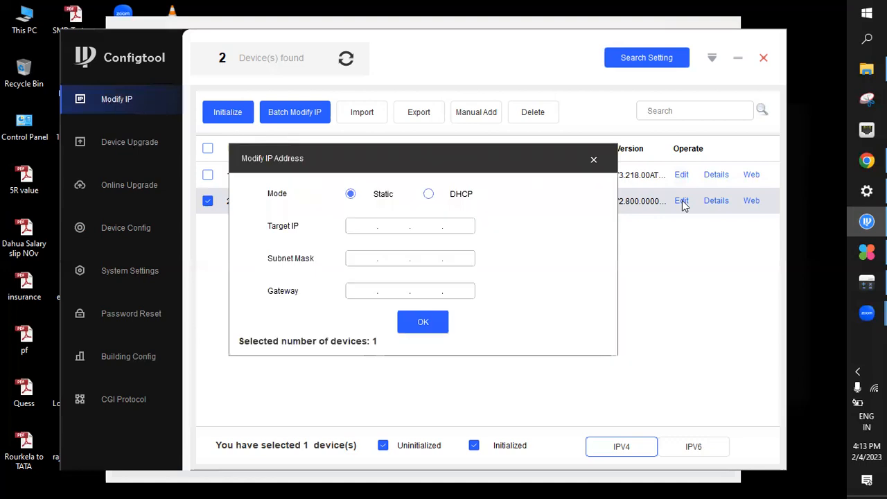
pyautogui.moveTo(556, 161); pyautogui.dragTo(515, 238)
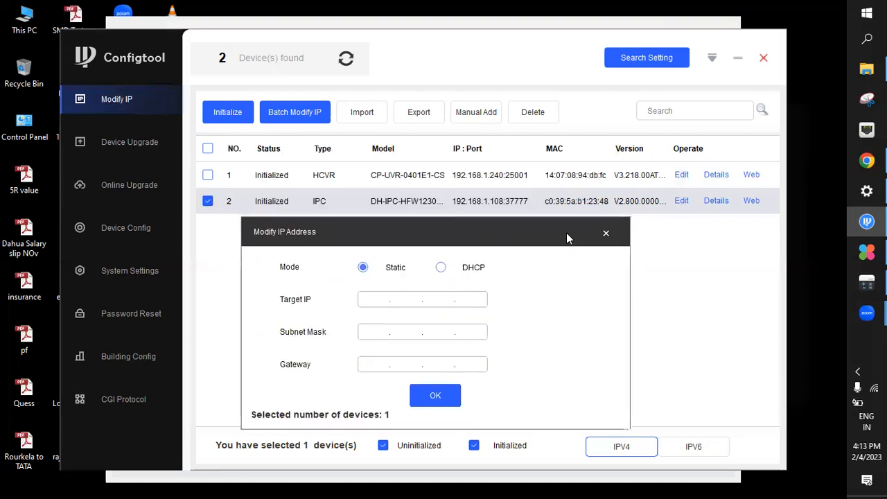
pyautogui.click(377, 304)
pyautogui.write('192.168.2.')
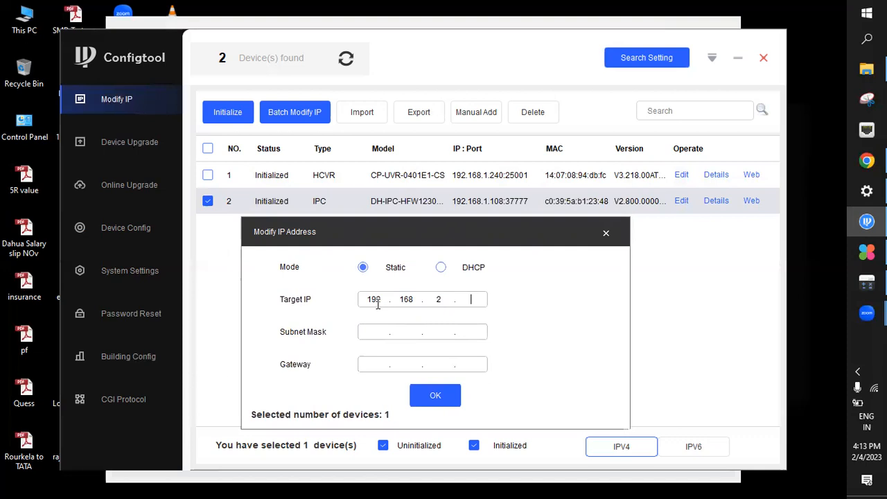
pyautogui.press('BackSpace')
pyautogui.write('1.100')
# Set the subnet mask to 255.255.255.0 and gateway to 192.168.1.1, apply the address, and refresh the device search
pyautogui.click(376, 332)
pyautogui.write('2552552550')
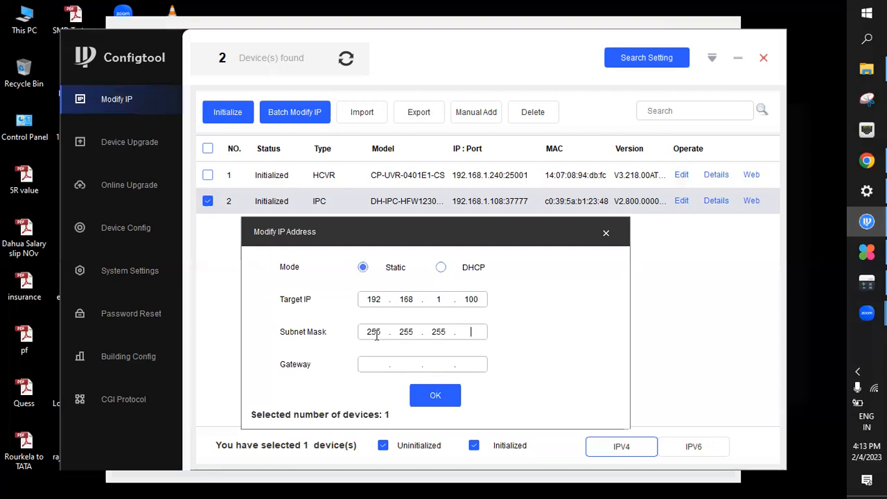
pyautogui.write('192168.1.1')
pyautogui.click(444, 394)
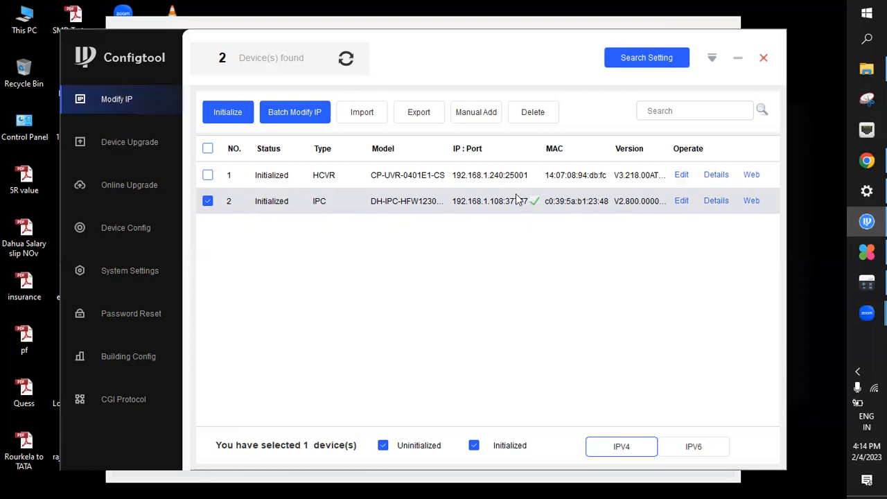
pyautogui.click(347, 62)
pyautogui.click(348, 64)
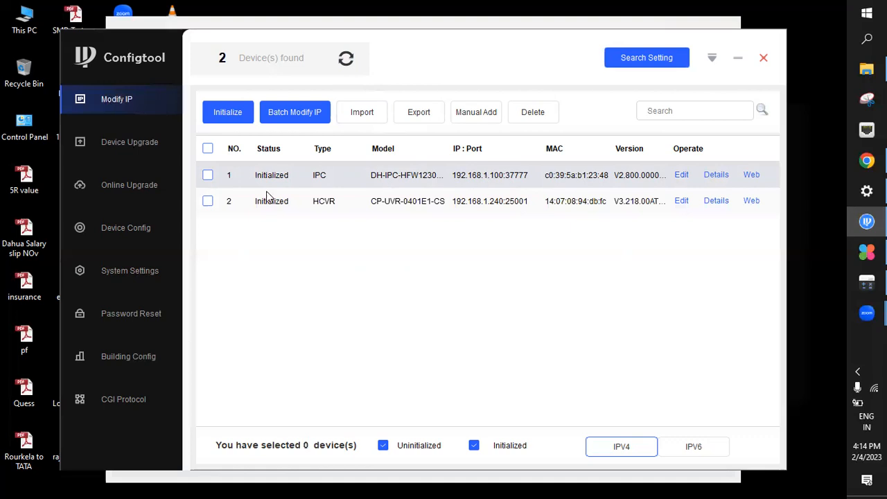
# Go to the system settings and select the IPC group with its camera for configuration
pyautogui.click(139, 233)
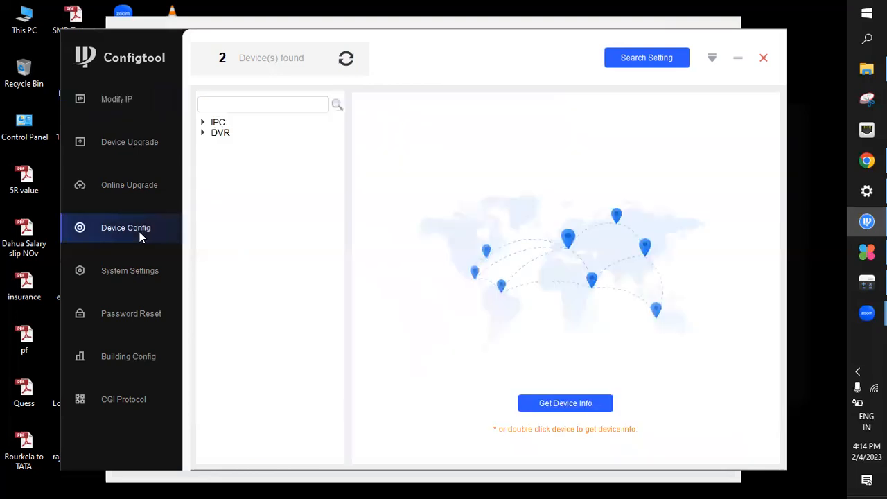
pyautogui.click(136, 267)
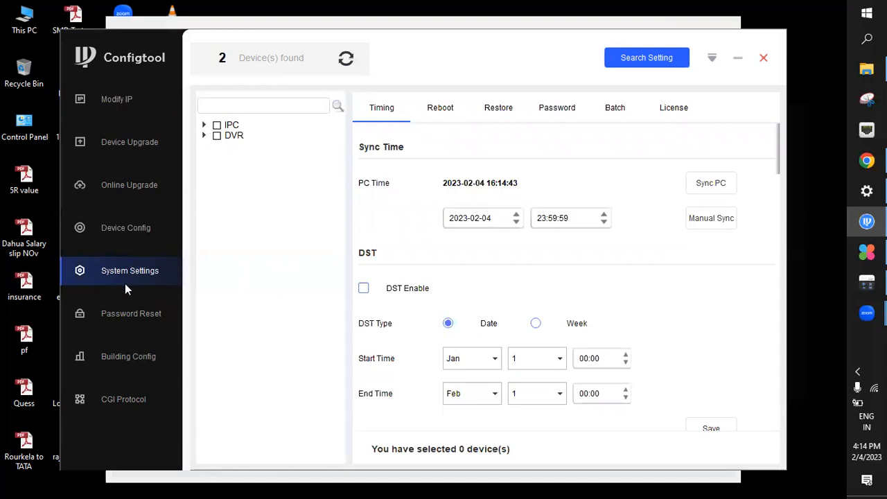
pyautogui.click(204, 125)
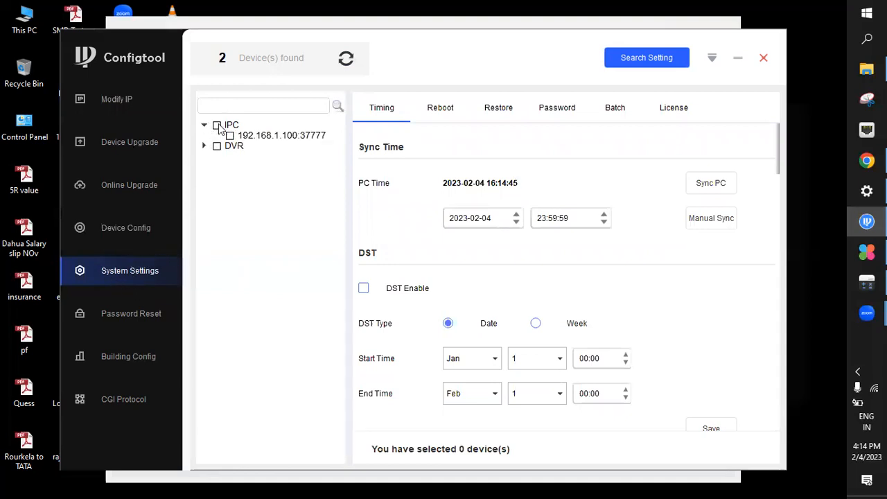
pyautogui.click(218, 126)
# Set the NTP time zone to (UTC+05:30) Chennai, Kolkata, Mumbai, New Delhi
pyautogui.scroll(-6, 558, 286)
pyautogui.scroll(1, 557, 286)
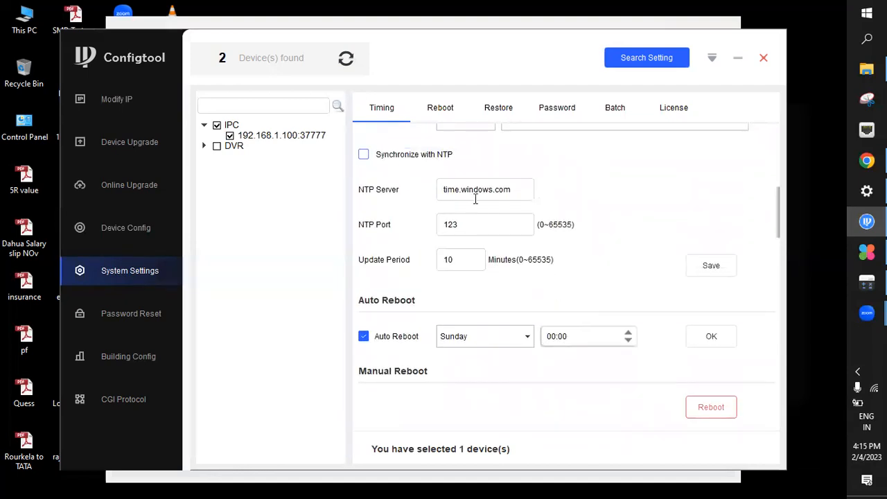
pyautogui.scroll(1, 475, 199)
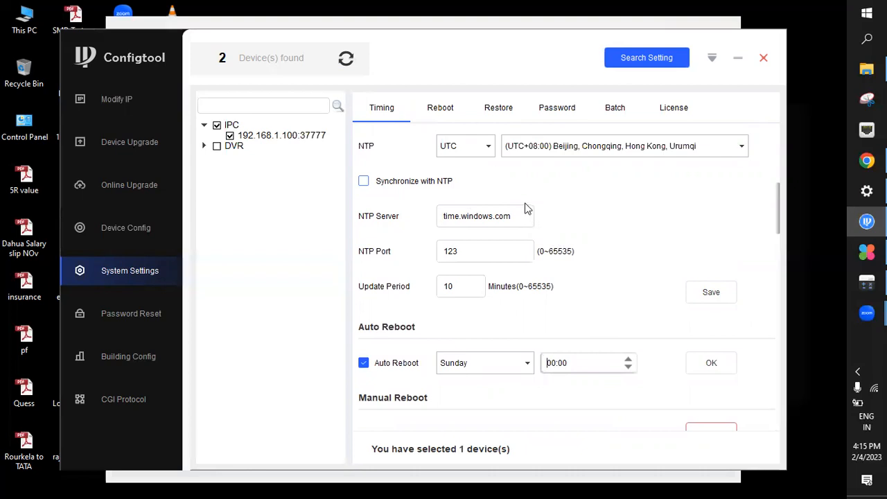
pyautogui.scroll(3, 525, 208)
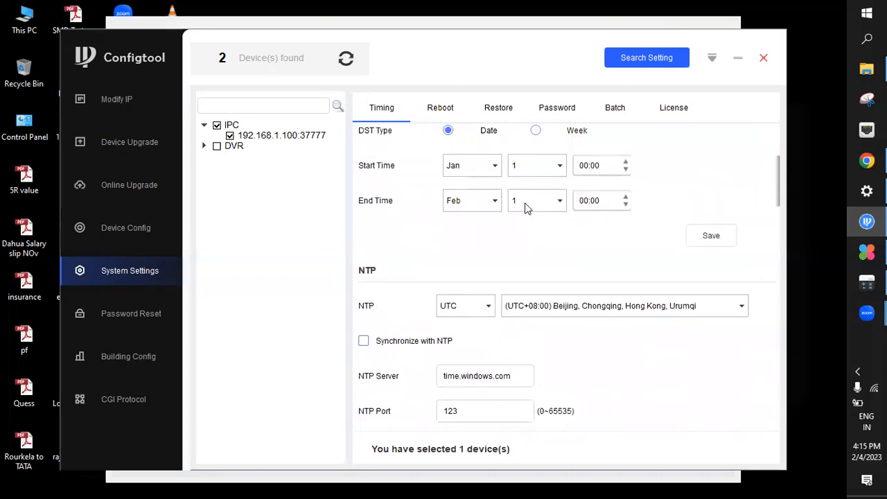
pyautogui.click(556, 311)
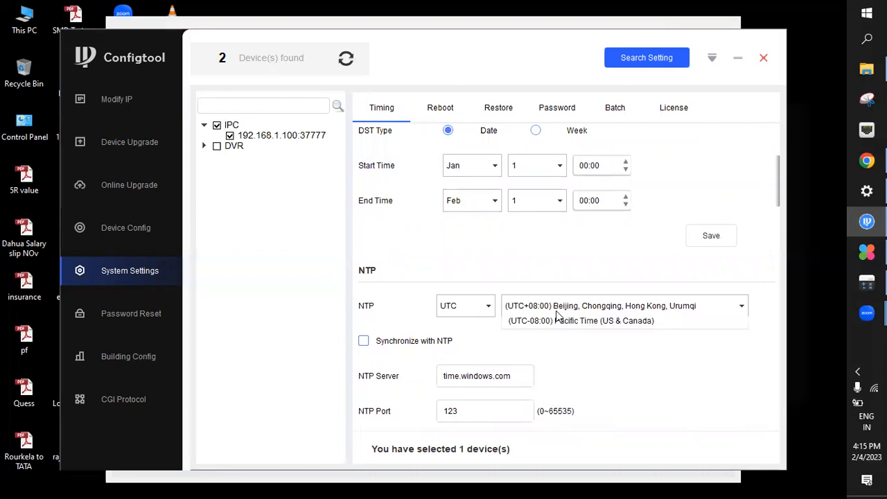
pyautogui.click(559, 316)
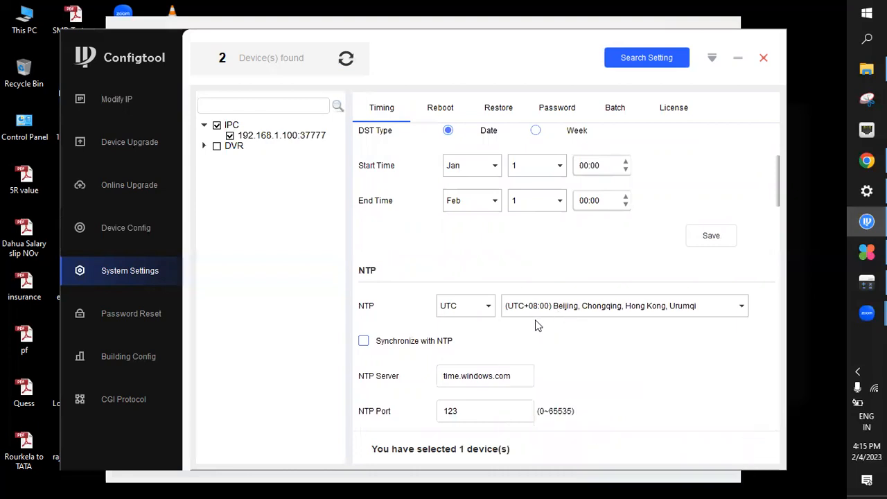
pyautogui.click(552, 313)
pyautogui.scroll(3, 568, 362)
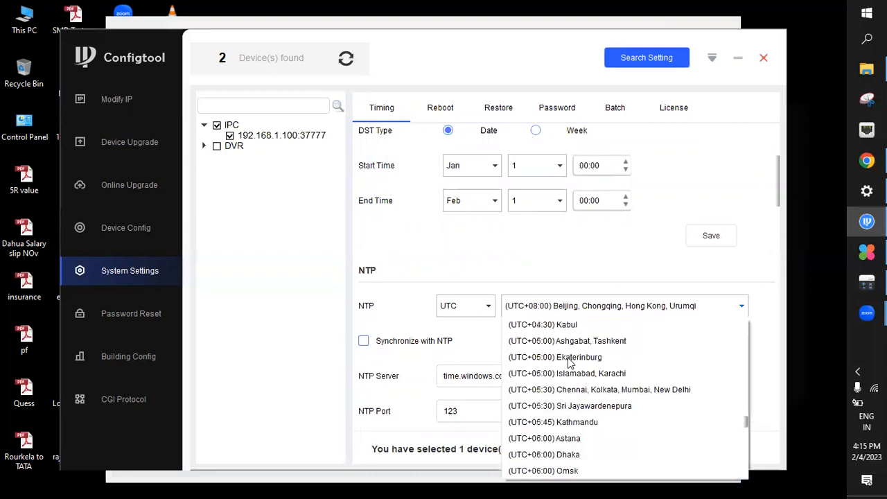
pyautogui.click(571, 391)
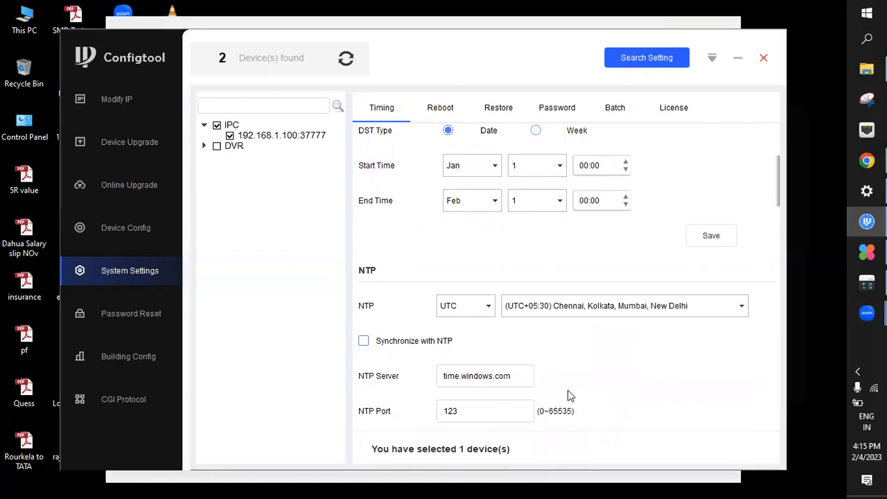
# Enable synchronization with NTP for the selected camera and save the NTP settings
pyautogui.scroll(-3, 601, 344)
pyautogui.scroll(2, 602, 344)
pyautogui.scroll(-4, 602, 344)
pyautogui.scroll(-6, 601, 344)
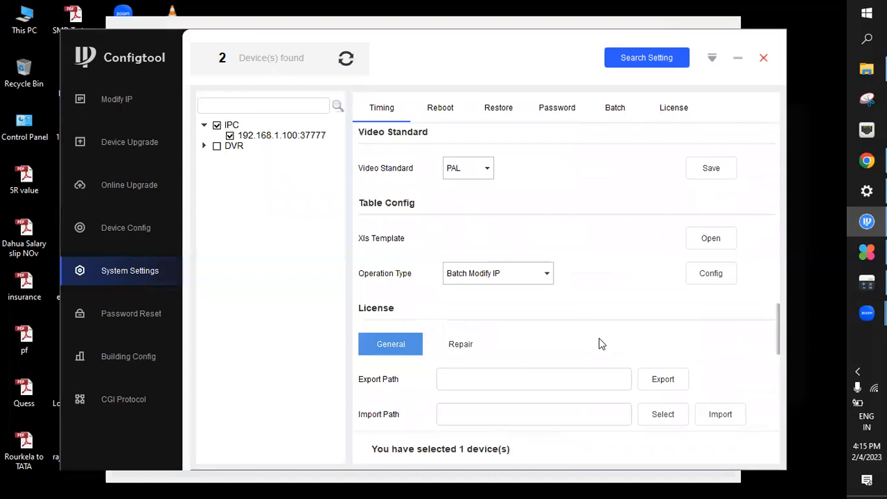
pyautogui.scroll(5, 602, 344)
pyautogui.scroll(3, 601, 344)
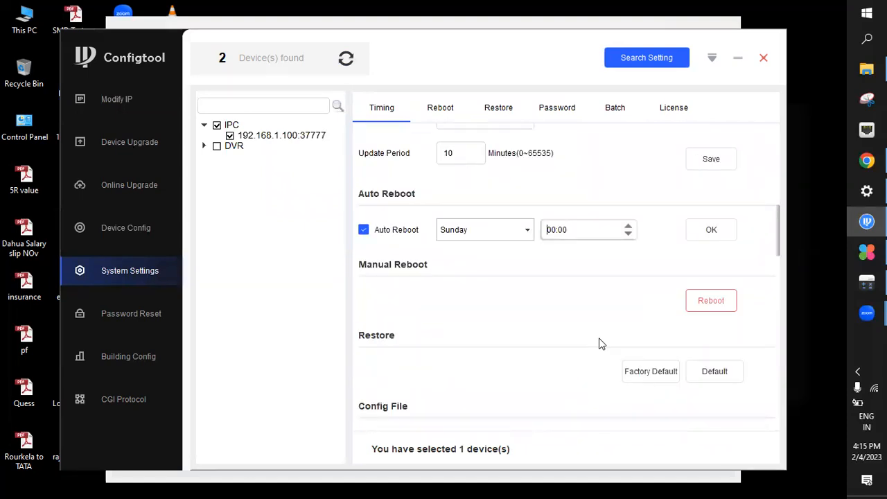
pyautogui.scroll(3, 602, 344)
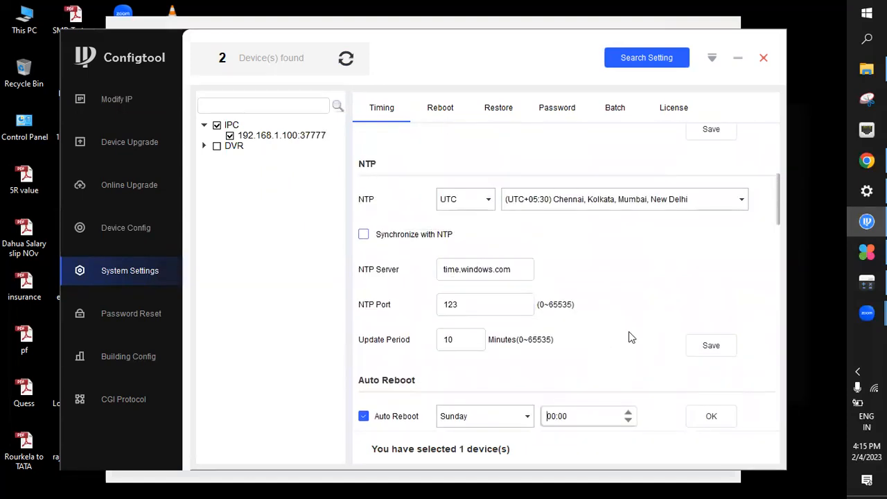
pyautogui.scroll(1, 643, 276)
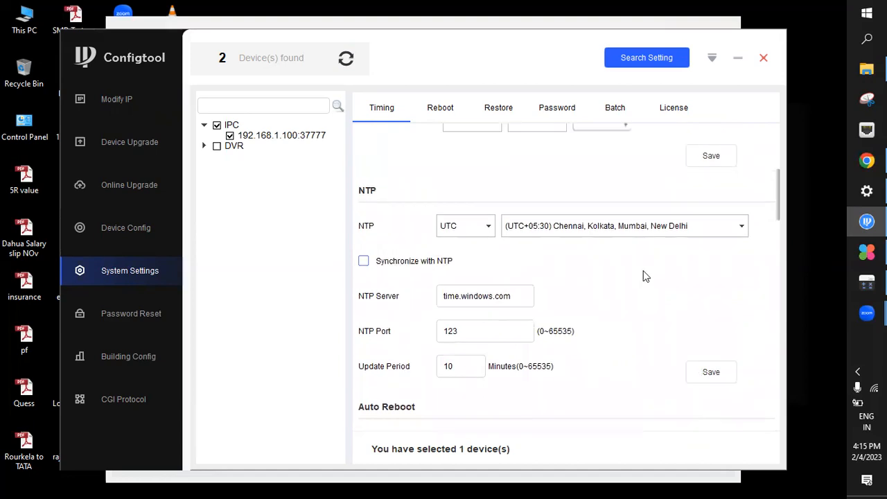
pyautogui.scroll(1, 643, 276)
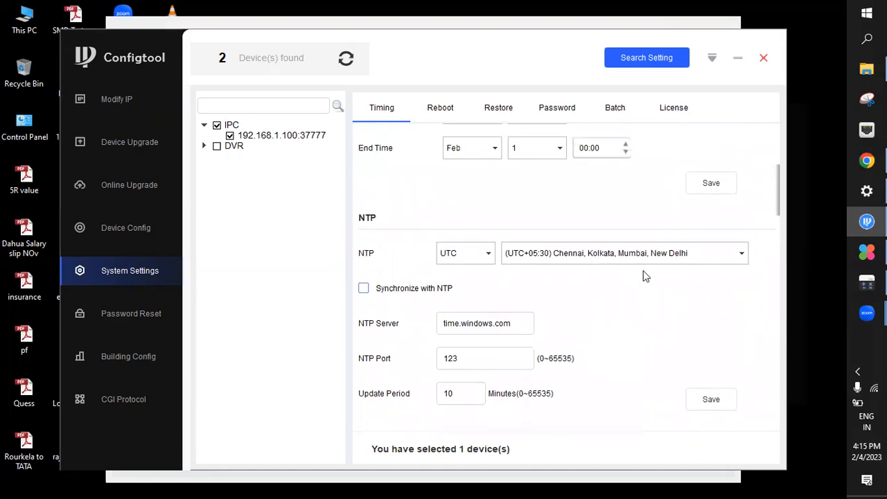
pyautogui.click(718, 406)
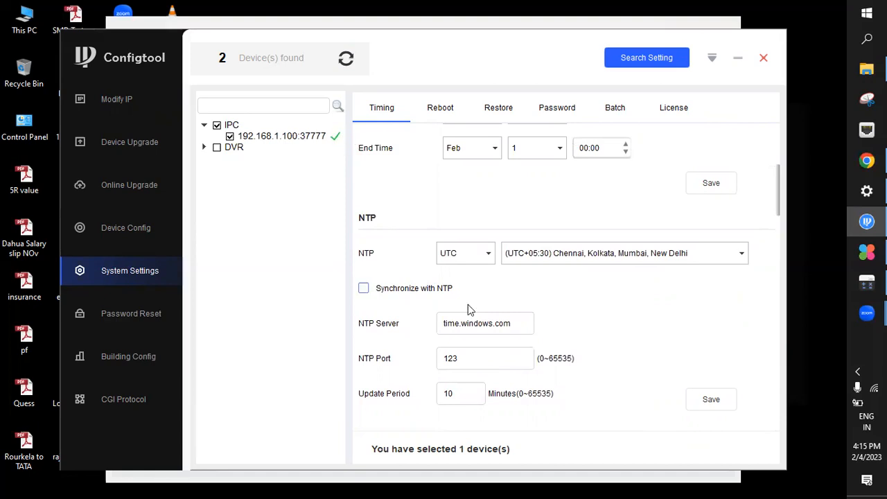
# Enter the camera's old password under Modify Password, check it, and view the operation details
pyautogui.scroll(-5, 468, 310)
pyautogui.scroll(3, 468, 310)
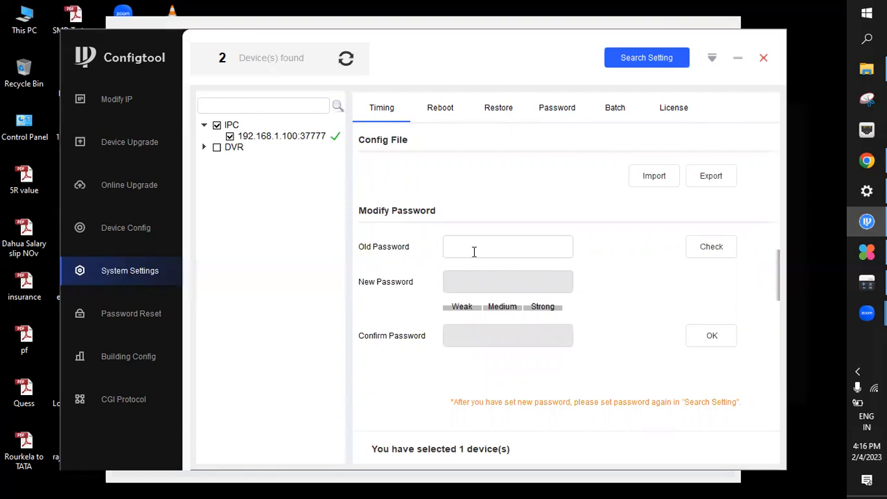
pyautogui.write('**********')
pyautogui.click(719, 256)
pyautogui.click(336, 138)
pyautogui.click(577, 188)
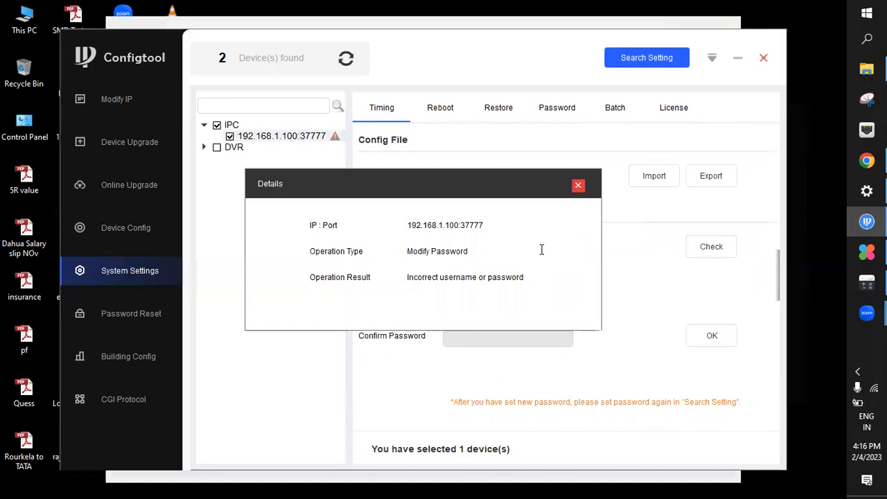
# Correct the old password, check it again, and start editing the new password
pyautogui.press('BackSpace')
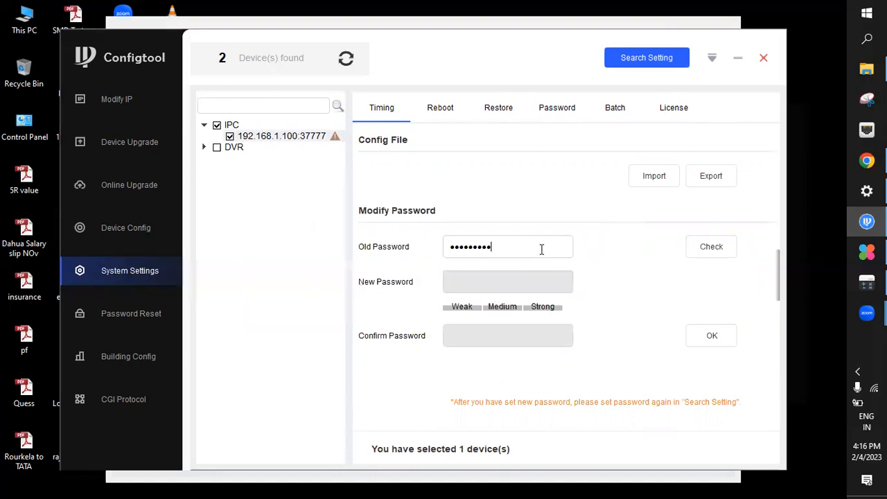
pyautogui.click(701, 255)
pyautogui.click(474, 273)
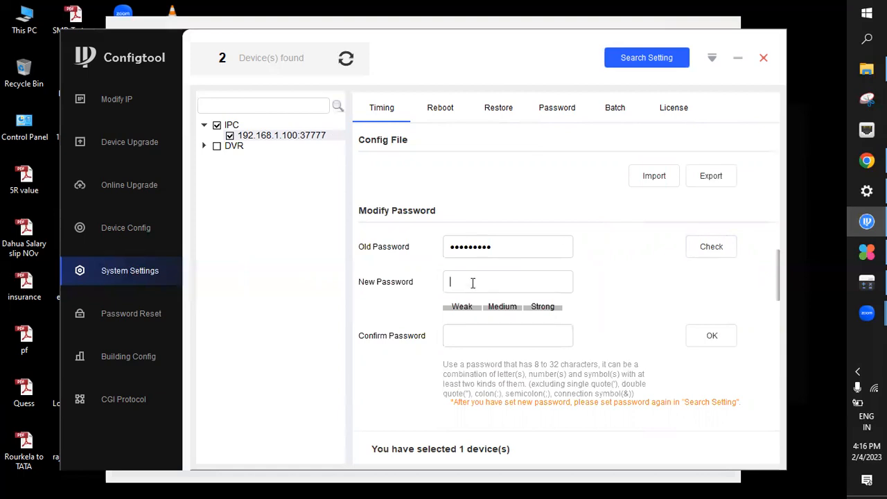
# Look over the new and confirm password fields, the Restore options and the remaining system settings
pyautogui.click(466, 342)
pyautogui.click(466, 282)
pyautogui.click(460, 337)
pyautogui.click(465, 281)
pyautogui.click(460, 334)
pyautogui.click(508, 281)
pyautogui.click(494, 113)
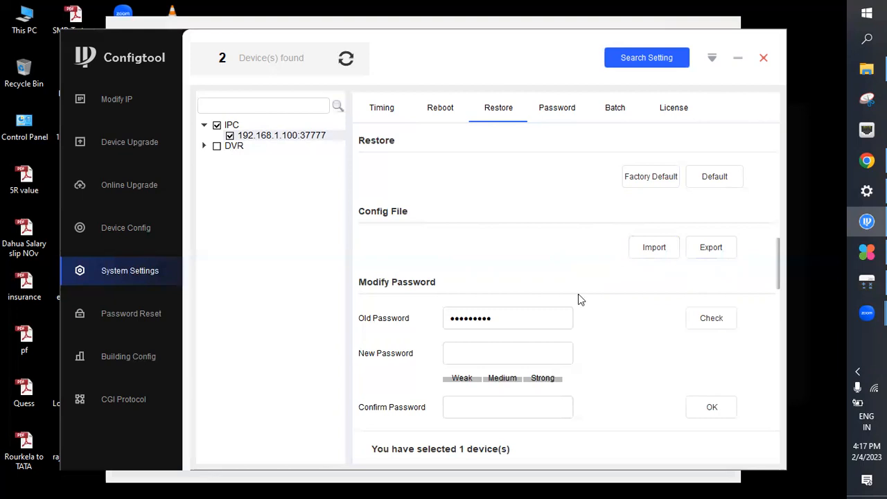
pyautogui.scroll(-15, 579, 294)
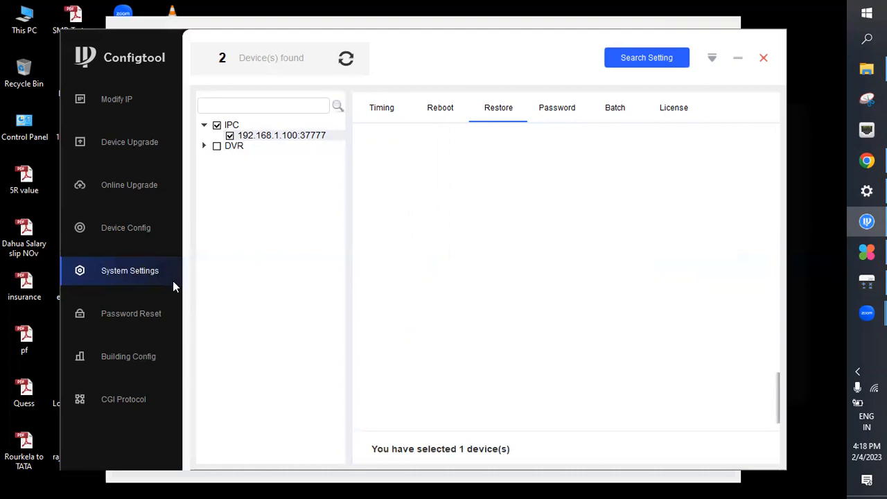
# Start a password reset for the IPC camera, agree to the data collection notice, and choose QR Code as the reset mode
pyautogui.click(124, 318)
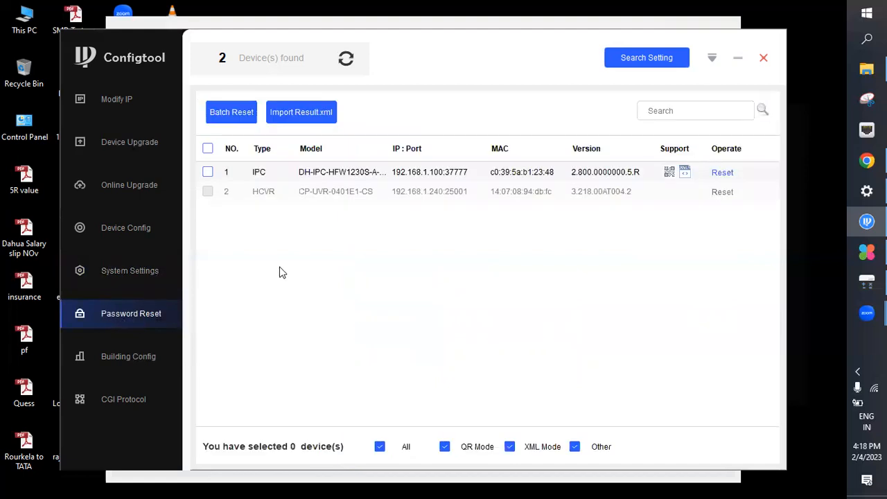
pyautogui.click(208, 172)
pyautogui.click(725, 174)
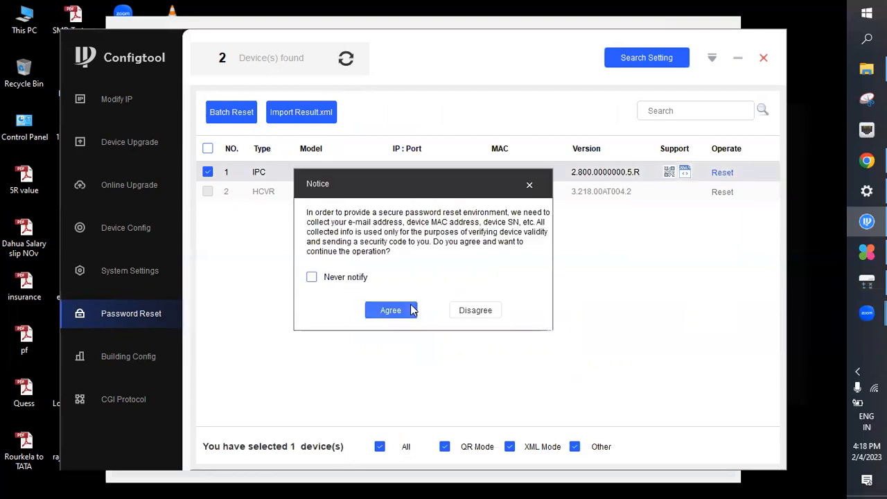
pyautogui.click(391, 310)
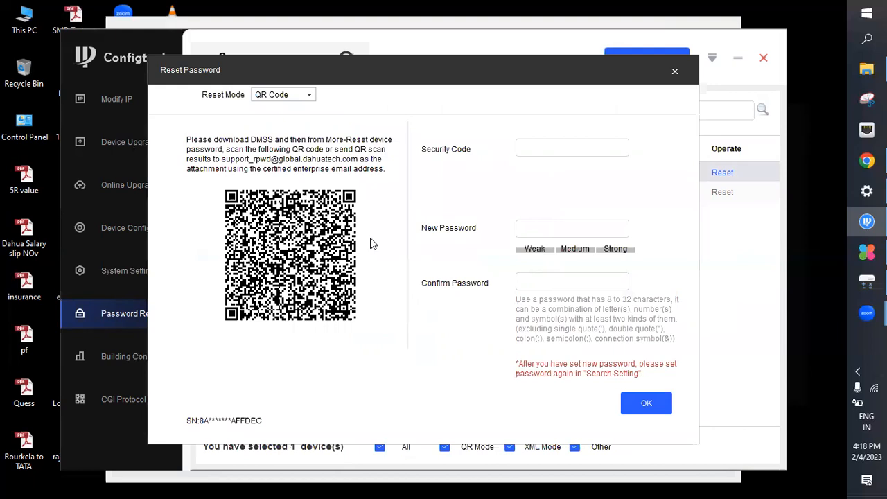
pyautogui.click(307, 95)
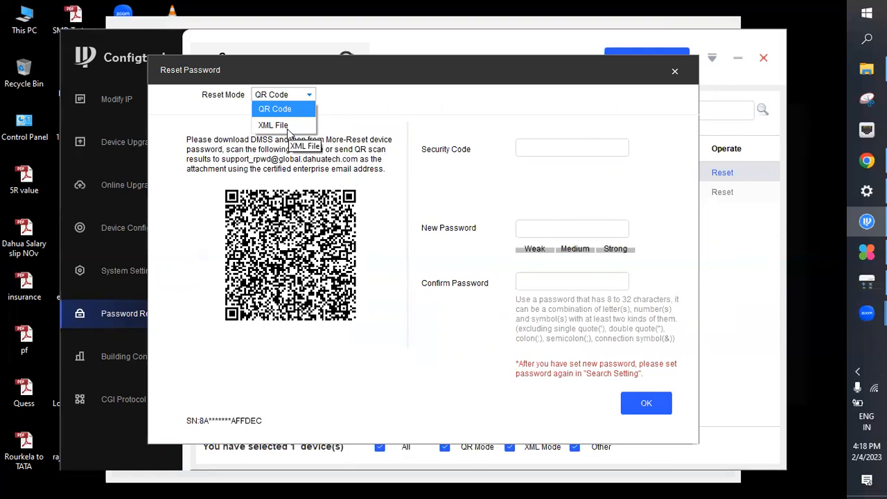
pyautogui.click(279, 113)
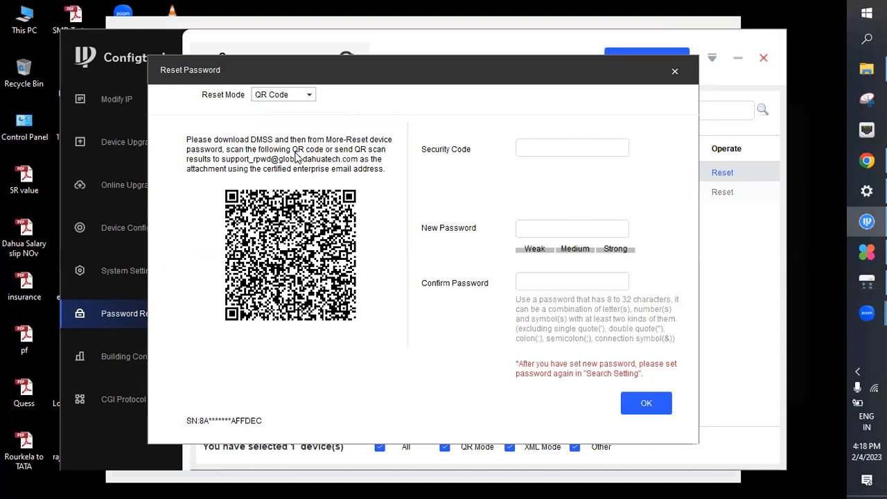
# Switch the reset mode to XML File and accept the enterprise mailbox notice
pyautogui.click(276, 97)
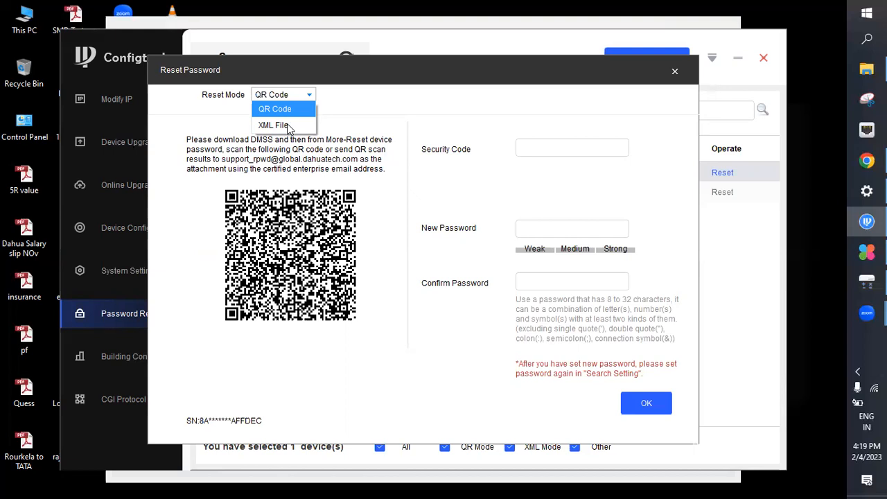
pyautogui.click(284, 126)
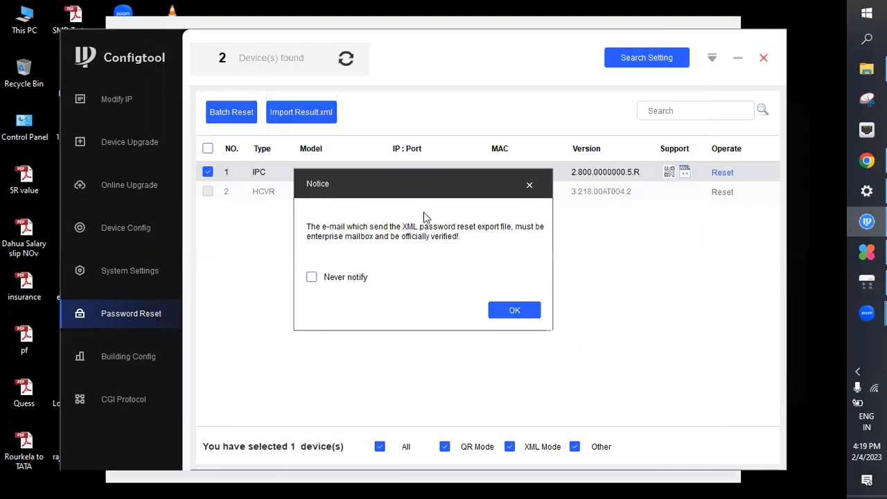
pyautogui.click(525, 313)
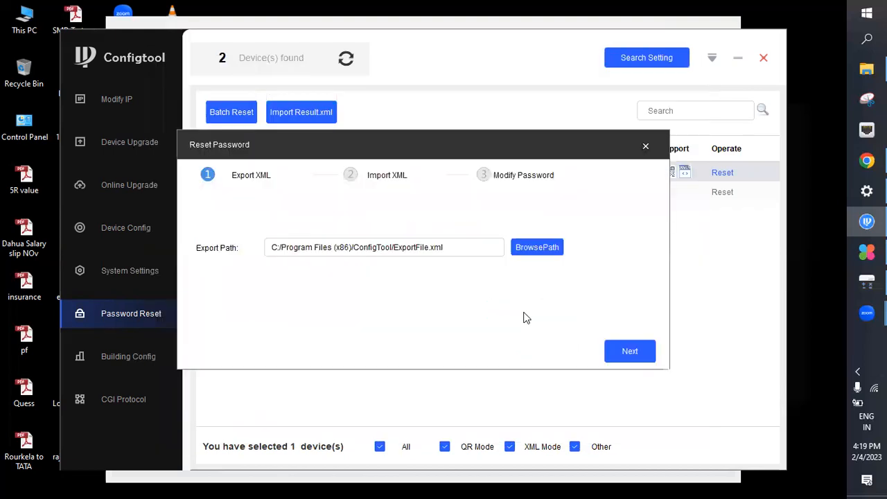
# Set the XML export path to the Desktop folder and check the desktop before exporting
pyautogui.click(533, 248)
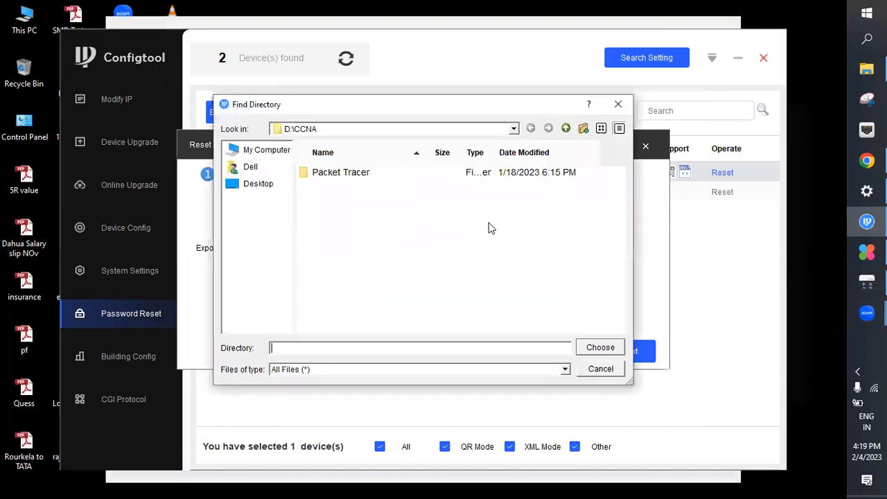
pyautogui.click(257, 185)
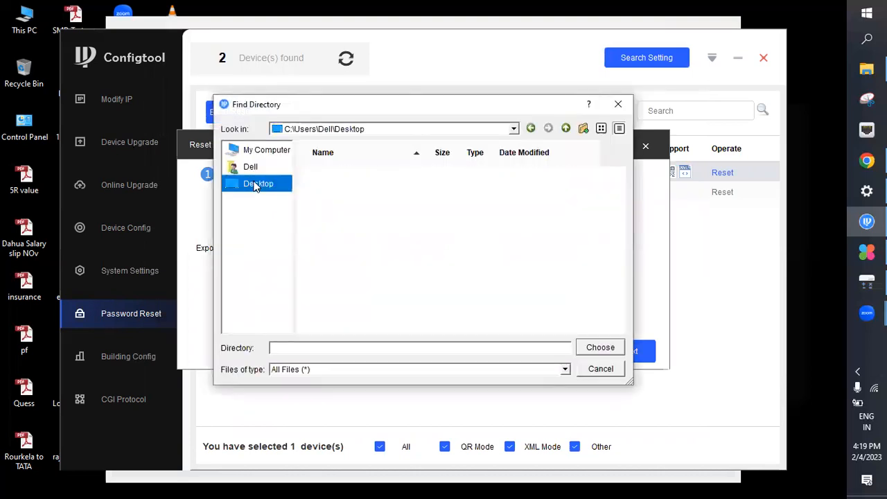
pyautogui.click(600, 351)
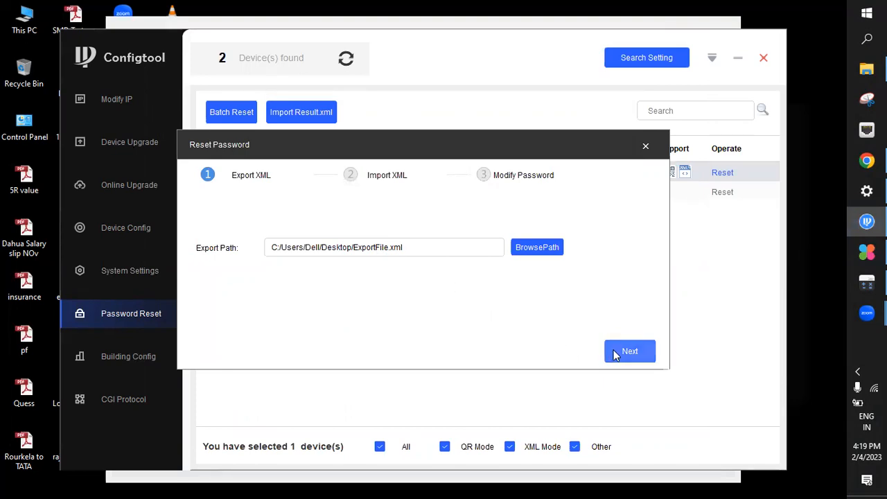
pyautogui.press('super+d')
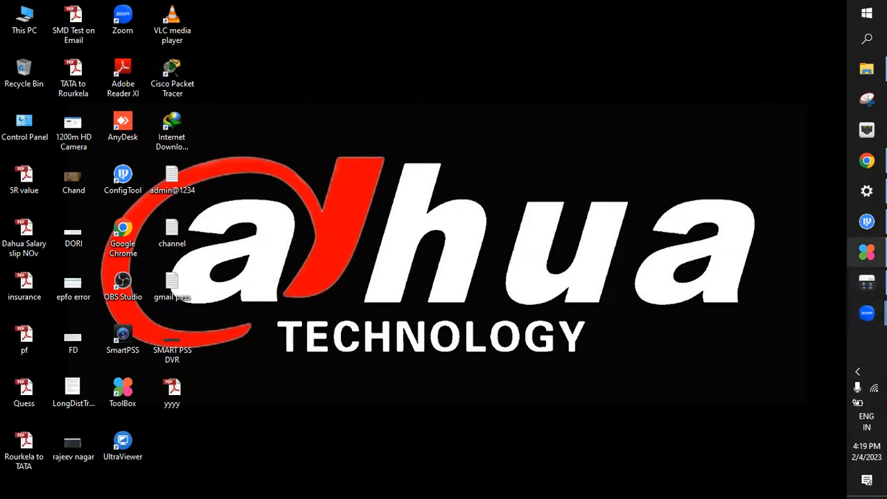
pyautogui.click(867, 221)
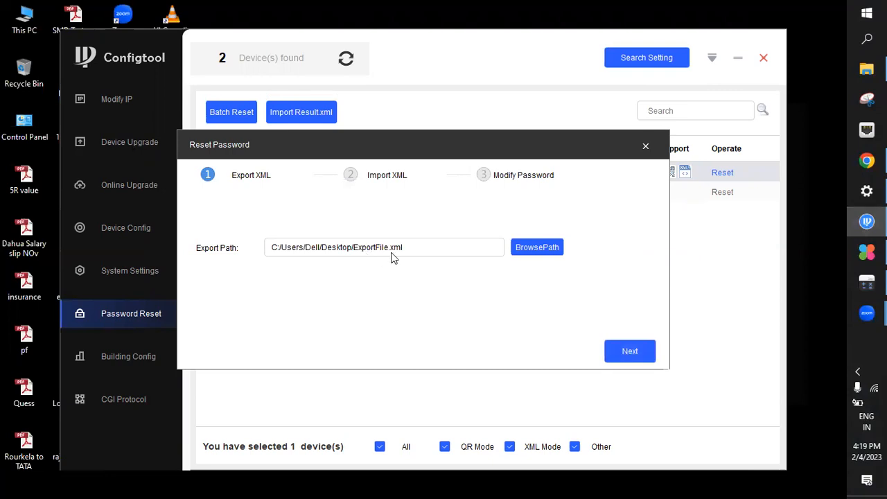
# Export the password reset XML, locate ExportFile on the desktop, and return to ConfigTool
pyautogui.click(617, 353)
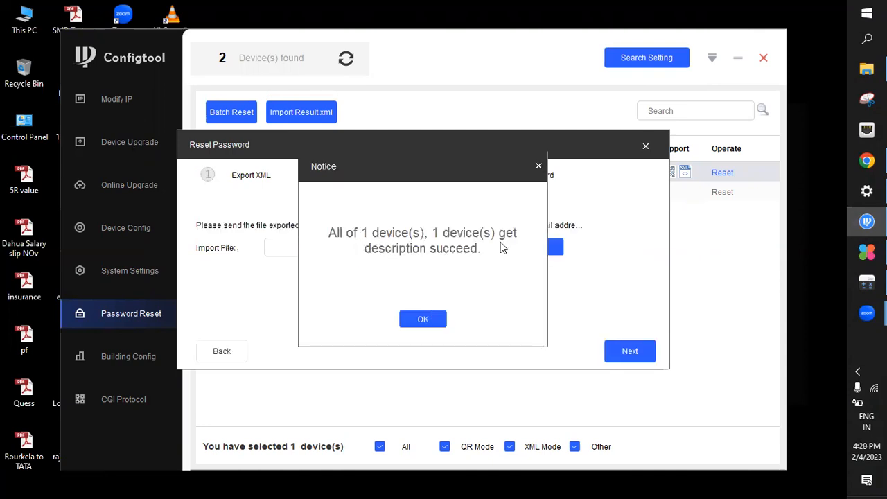
pyautogui.click(423, 319)
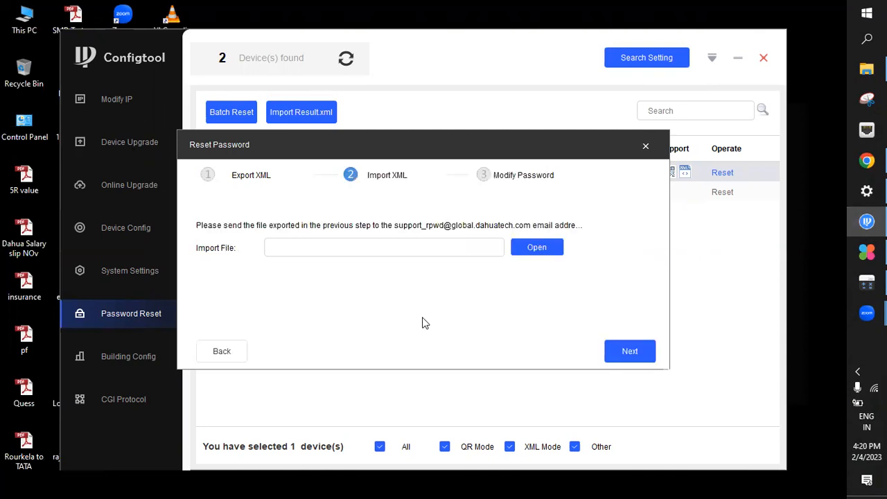
pyautogui.press('super+d')
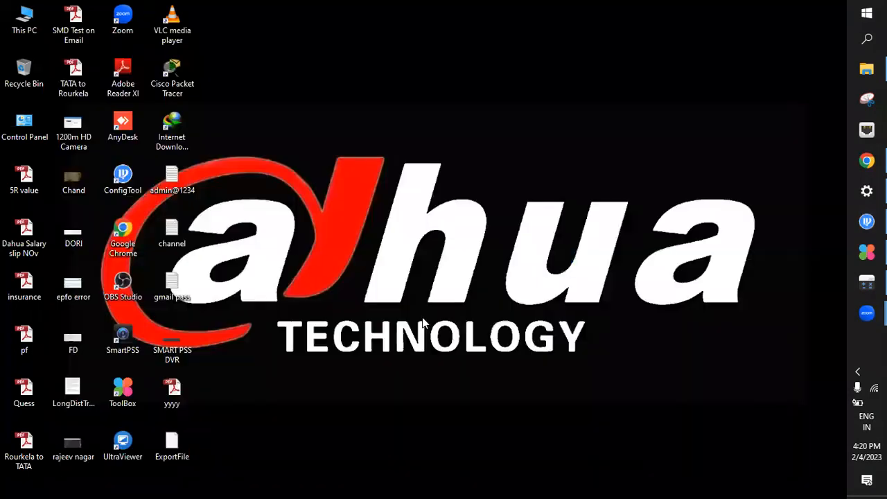
pyautogui.click(184, 443)
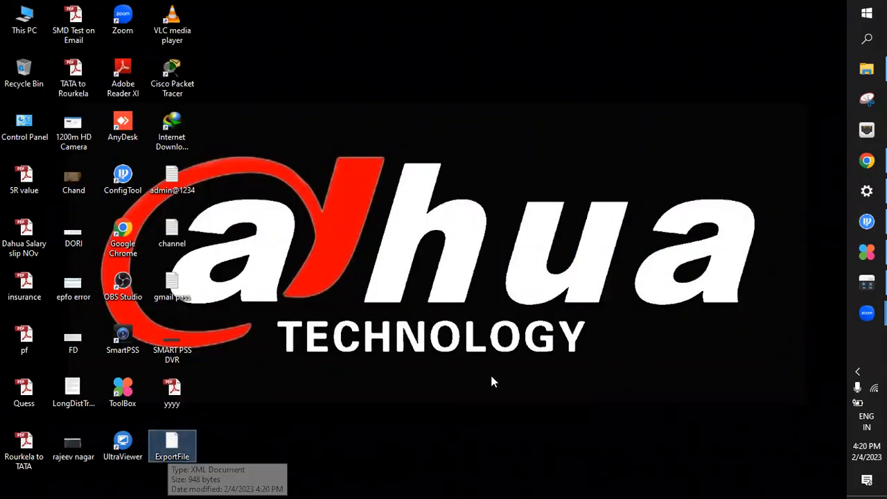
pyautogui.click(171, 453)
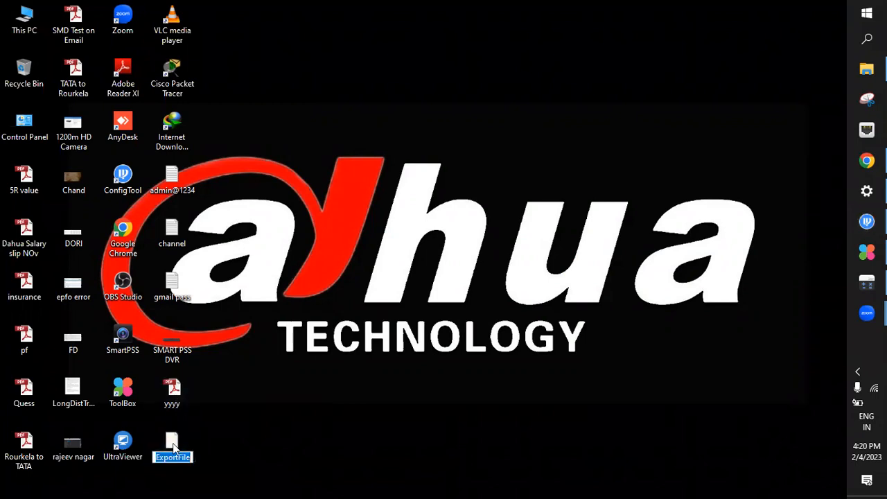
pyautogui.click(173, 443)
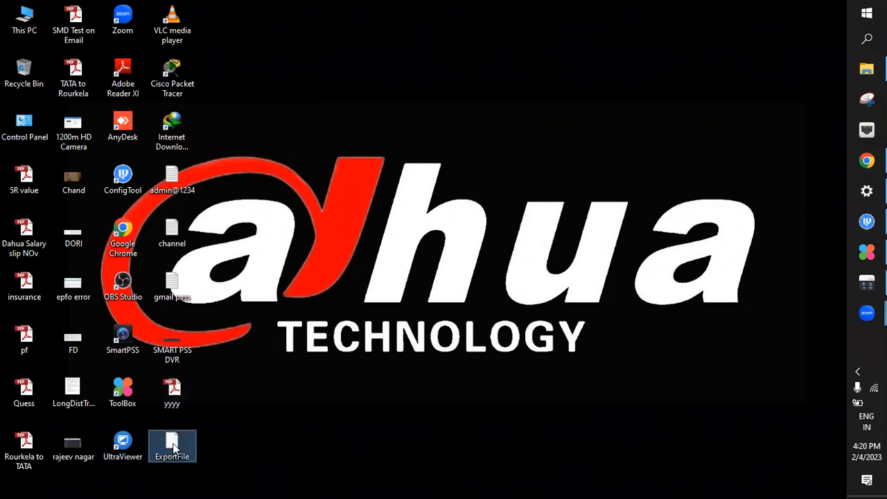
pyautogui.click(329, 305)
pyautogui.click(868, 221)
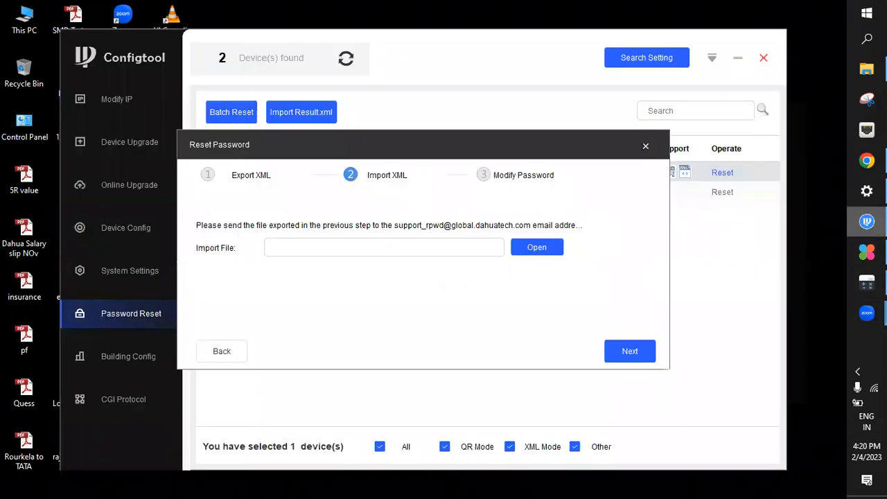
# View the XML import file chooser, try to continue without an import file, and close the password reset
pyautogui.click(543, 247)
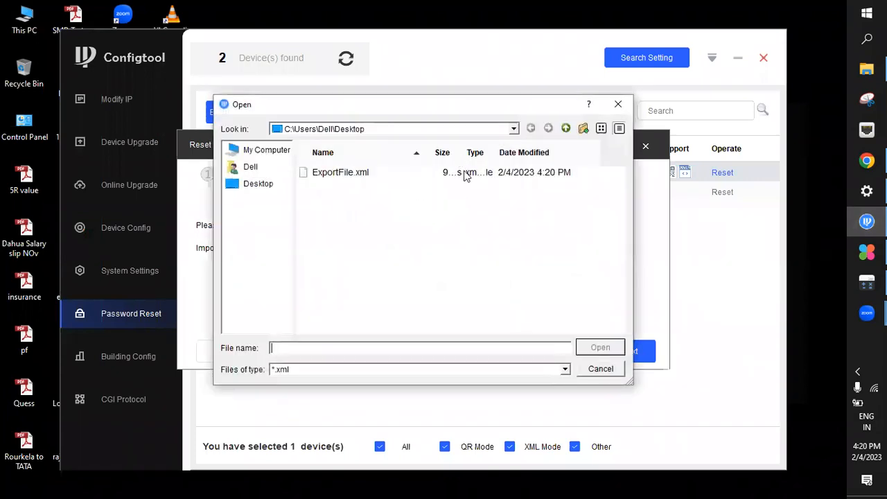
pyautogui.click(618, 104)
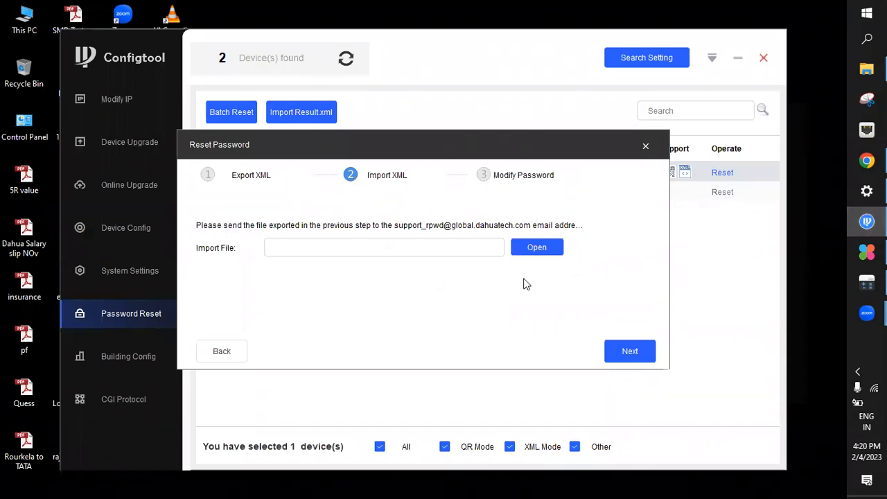
pyautogui.click(638, 351)
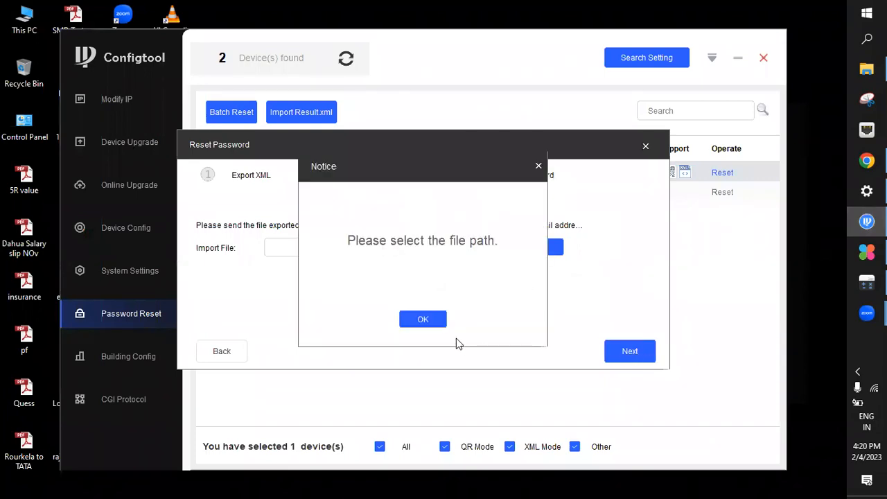
pyautogui.click(431, 321)
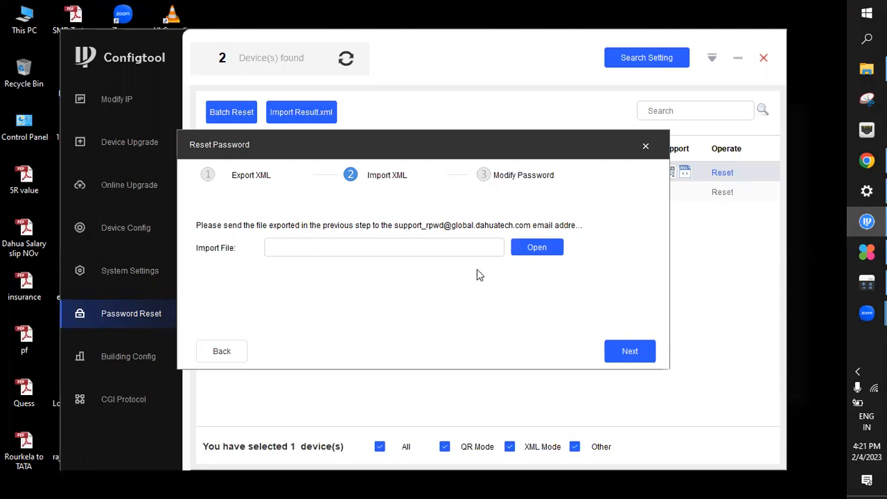
pyautogui.click(645, 146)
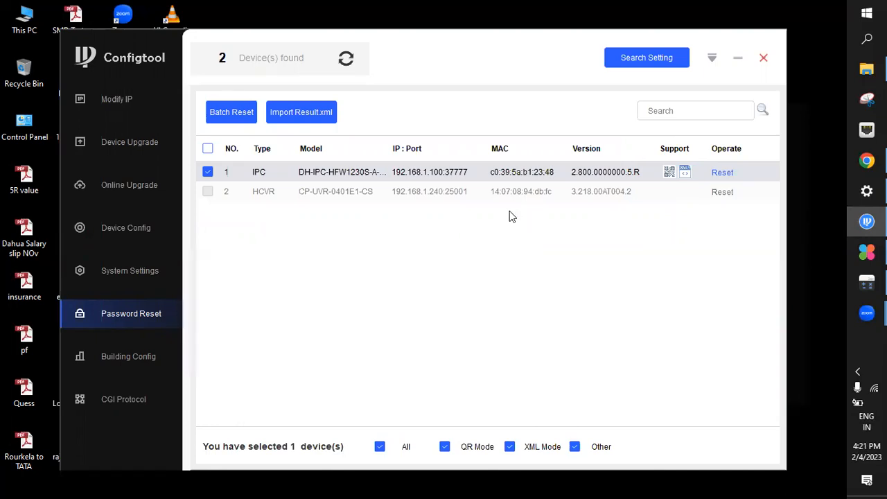
# Deselect the IPC camera, return to the Modify IP device list, and minimize ConfigTool
pyautogui.click(211, 173)
pyautogui.click(127, 99)
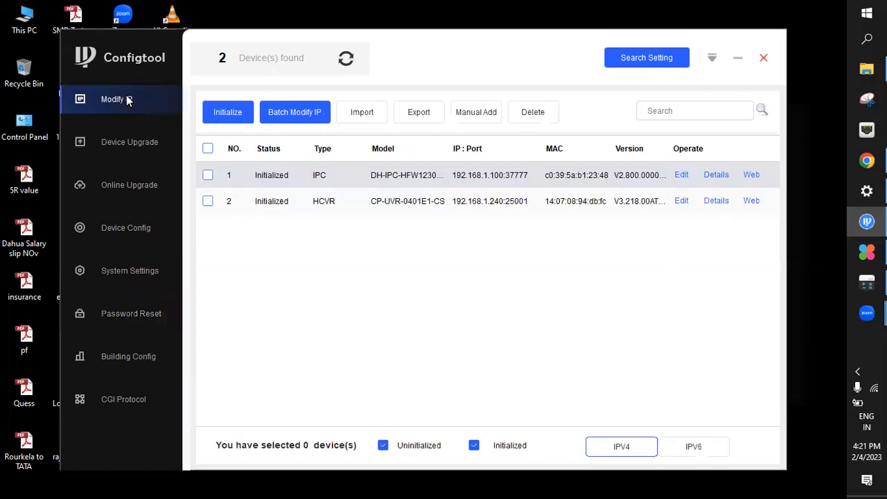
pyautogui.click(739, 58)
pyautogui.rightClick(647, 102)
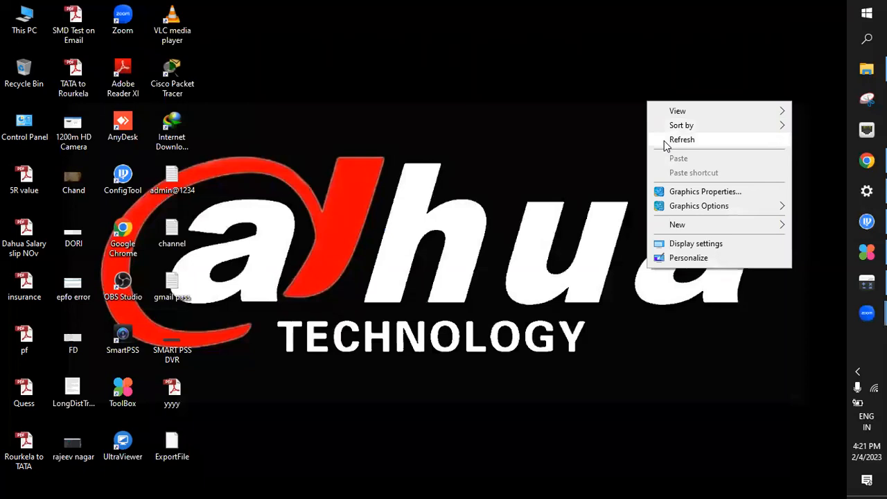
pyautogui.click(664, 141)
pyautogui.rightClick(664, 140)
pyautogui.click(684, 179)
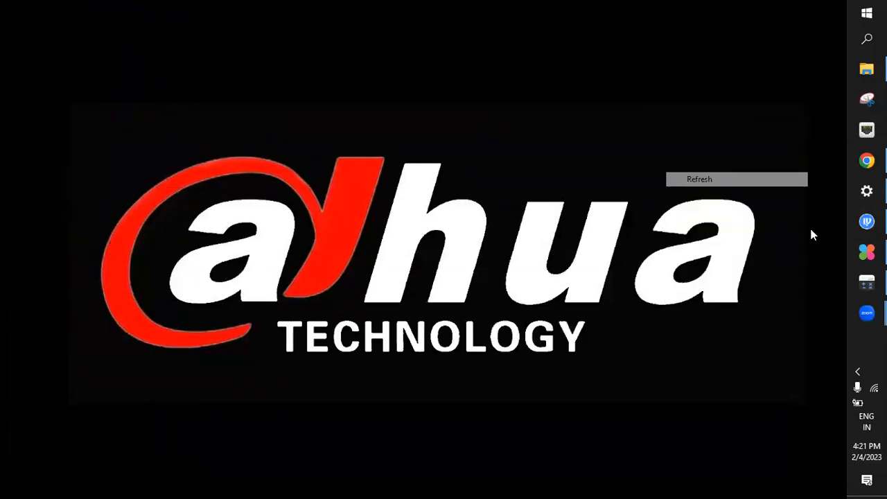
# Switch to ToolBox, find DiskCalculator in the list of all tools, and switch to the Disk Calculator window
pyautogui.click(866, 253)
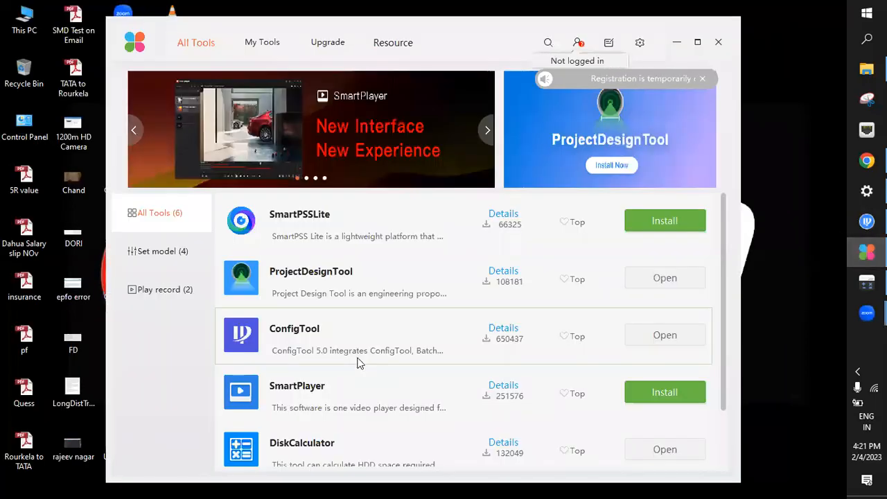
pyautogui.scroll(-2, 359, 359)
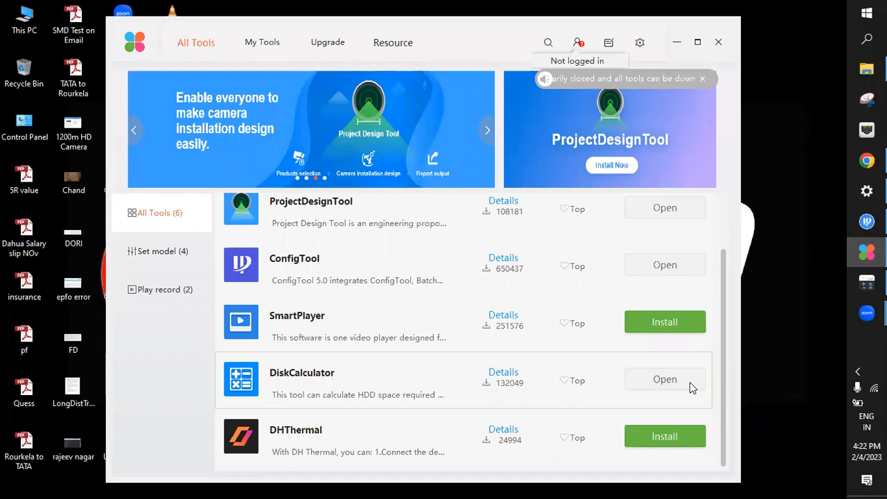
pyautogui.click(854, 293)
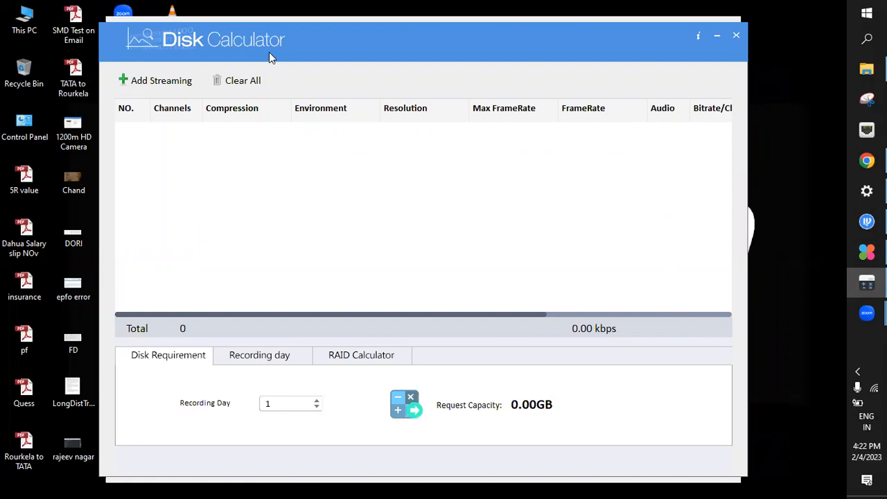
# Add a streaming entry with 10 channels, H.265 compression, 2MP resolution and a maximum frame rate of 25
pyautogui.click(158, 85)
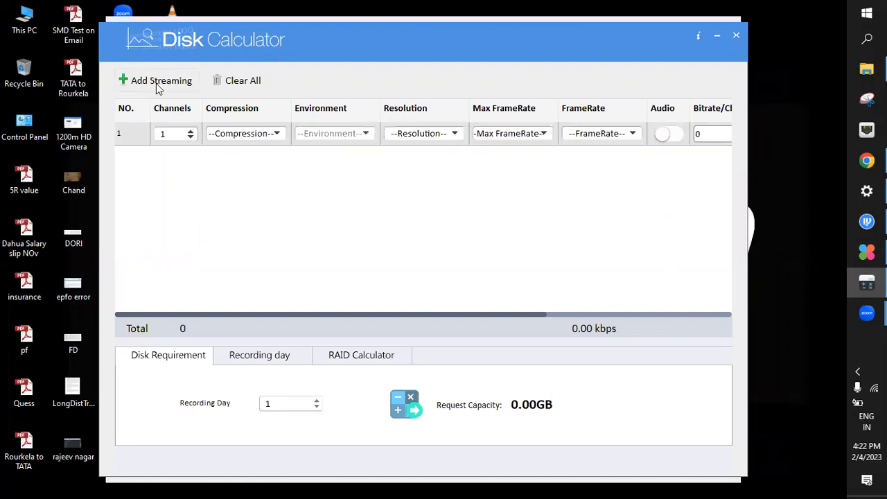
pyautogui.doubleClick(163, 133)
pyautogui.write('10')
pyautogui.click(273, 134)
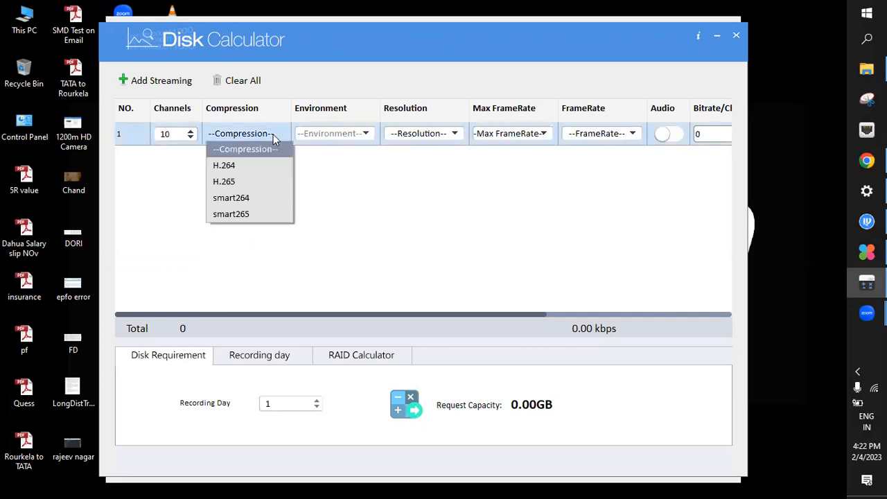
pyautogui.click(250, 181)
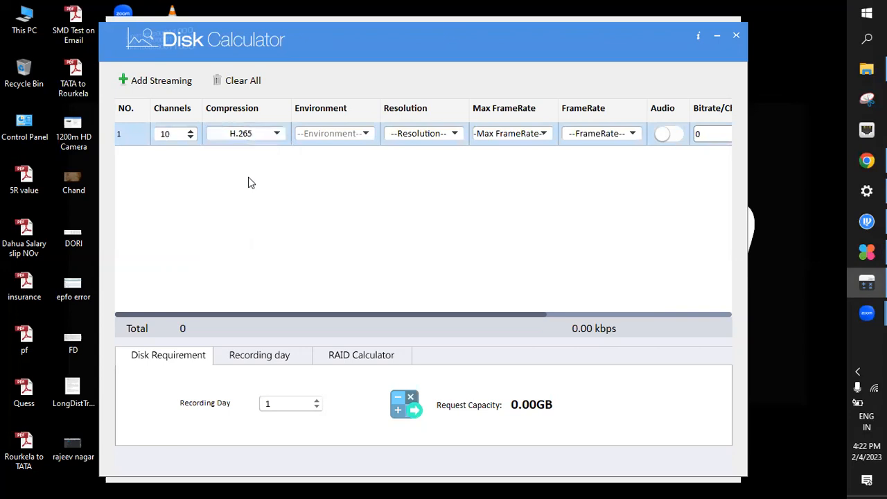
pyautogui.click(417, 140)
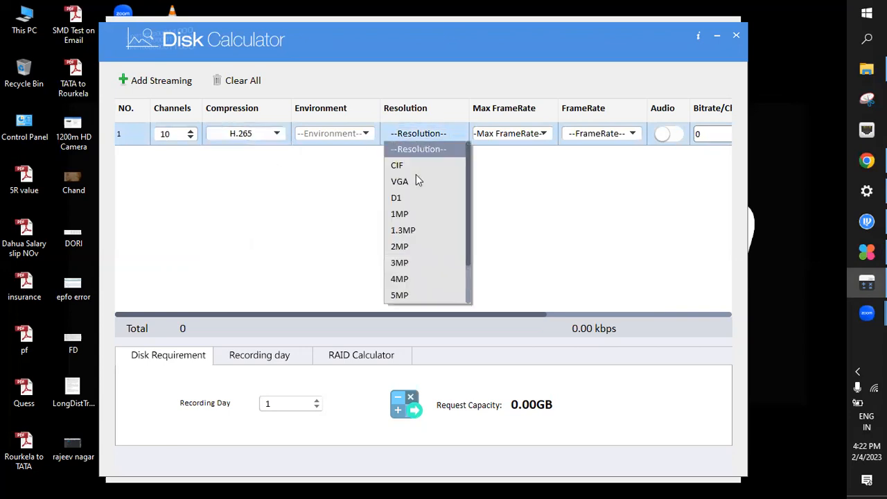
pyautogui.click(408, 248)
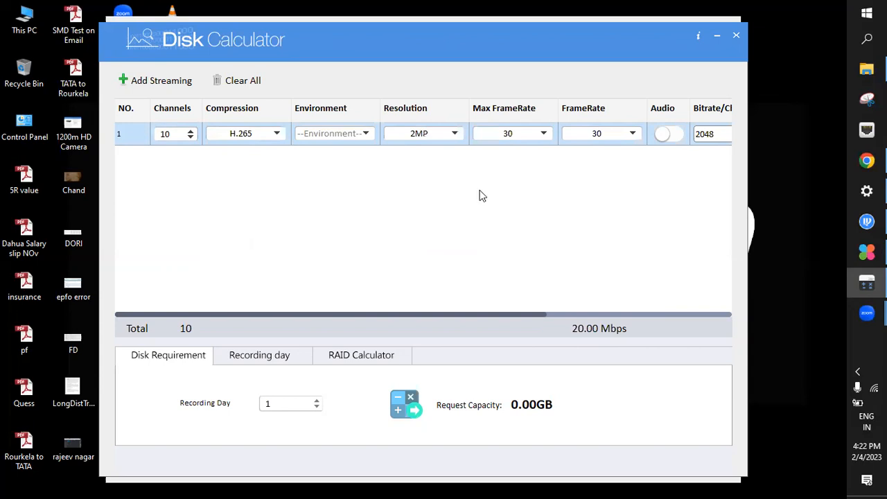
pyautogui.click(540, 138)
pyautogui.click(523, 165)
# Set the recording days to 30 and calculate the required disk capacity
pyautogui.click(279, 405)
pyautogui.moveTo(276, 403); pyautogui.dragTo(233, 404)
pyautogui.press('BackSpace')
pyautogui.write('30')
pyautogui.click(410, 399)
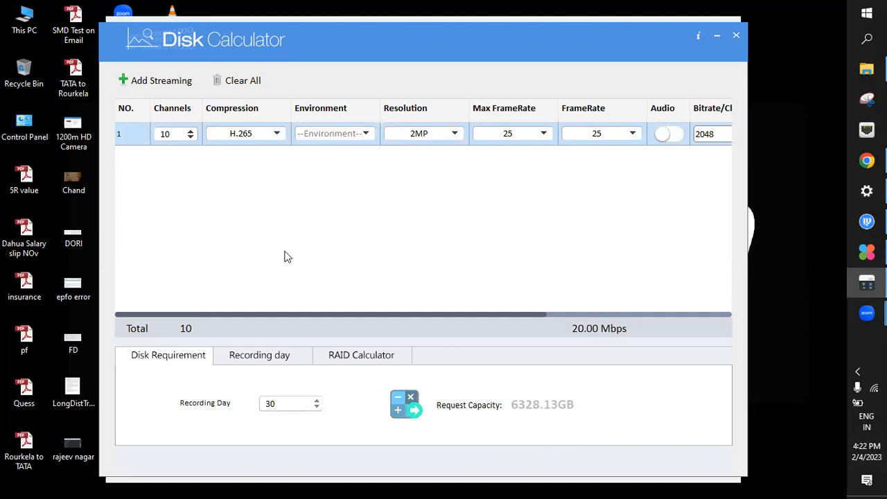
# Review the channel, resolution, compression, frame rate and recording day values, and run the capacity calculation again
pyautogui.doubleClick(157, 136)
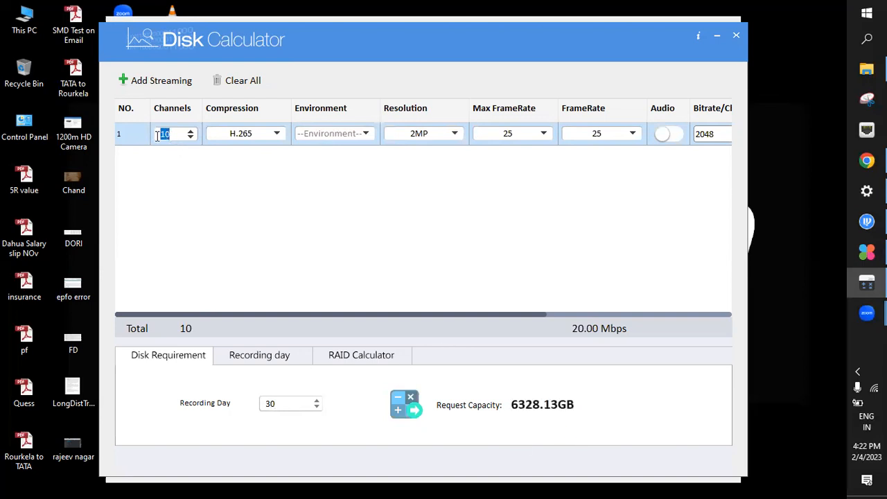
pyautogui.click(432, 135)
pyautogui.click(432, 135)
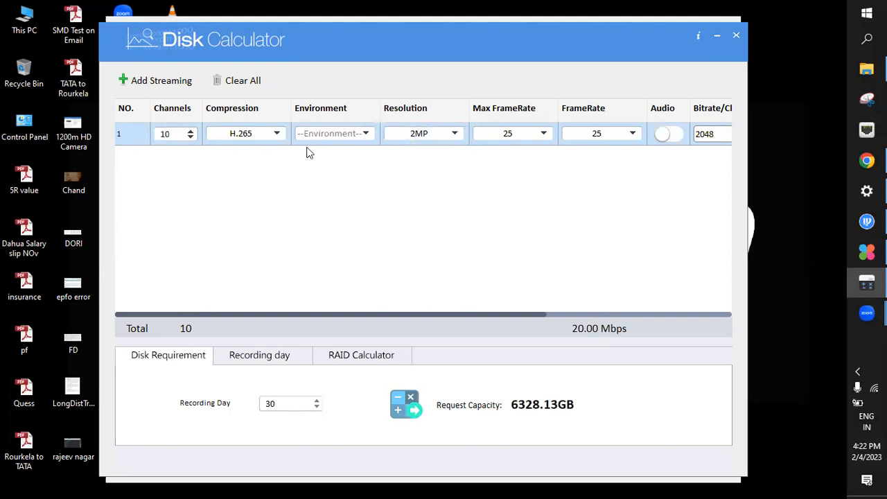
pyautogui.click(268, 135)
pyautogui.click(268, 135)
pyautogui.click(523, 138)
pyautogui.click(509, 138)
pyautogui.moveTo(291, 403); pyautogui.dragTo(246, 405)
pyautogui.click(412, 404)
# Switch to a new blank Notepad document for notes on the Disk Calculator settings
pyautogui.press('super+r')
pyautogui.write('notepad')
pyautogui.press('Return')
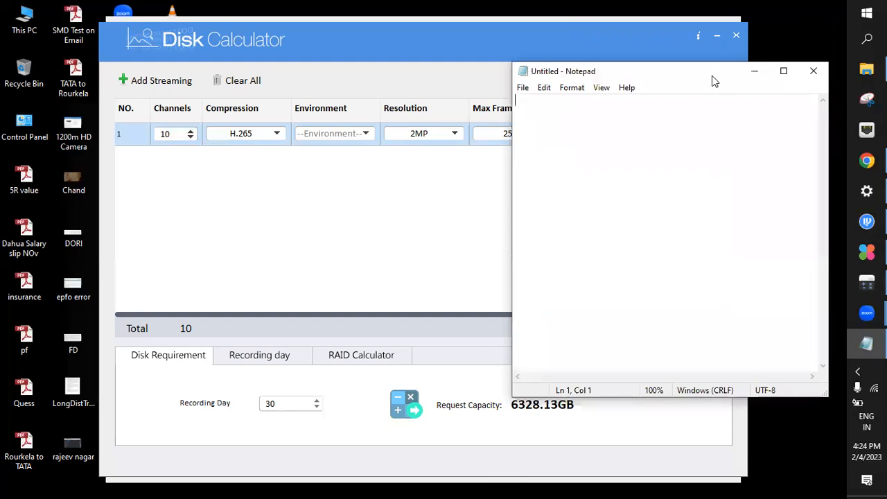
# Write the note "H.265-- COMPRESION TECHNOLOGY" followed by a blank line
pyautogui.write('H.')
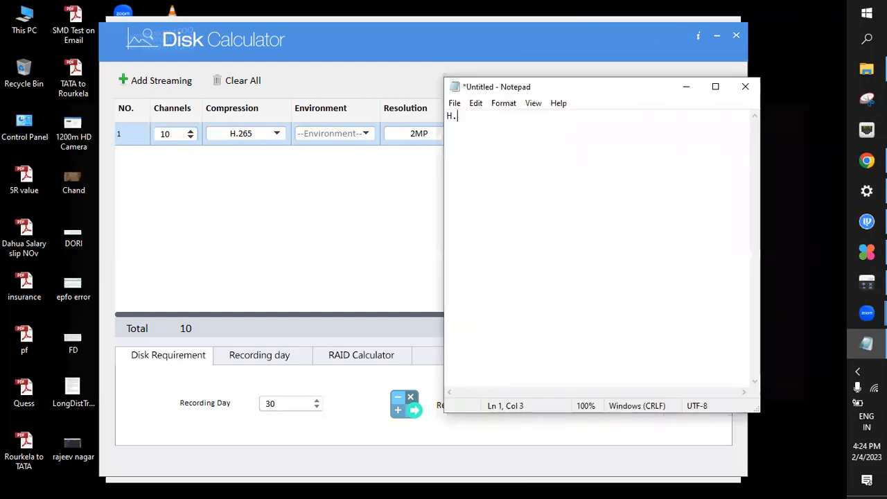
pyautogui.write('265-- COMPRESION TECHNOLOGY')
pyautogui.press('Return')
pyautogui.press('Return')
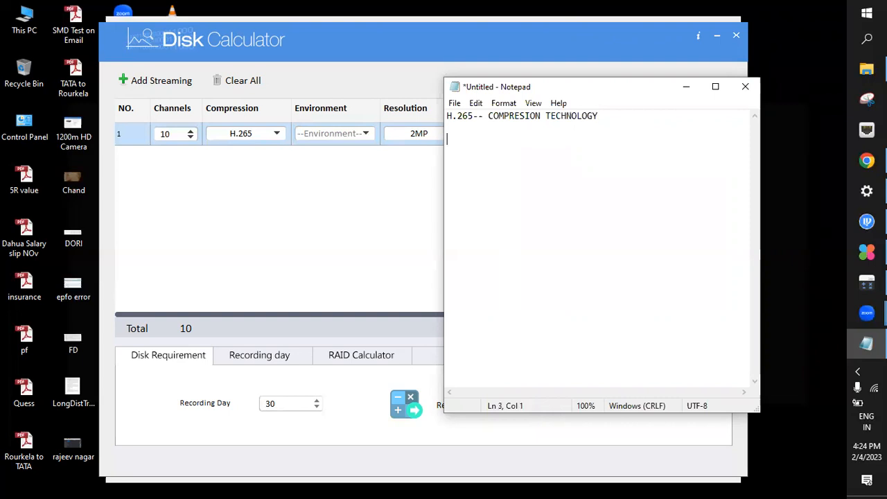
# Remove the blank lines after the H.265 note and append "Open standard-- Dahua" to that line
pyautogui.press('BackSpace')
pyautogui.press('BackSpace')
pyautogui.write('ad')
pyautogui.press('BackSpace')
pyautogui.press('BackSpace')
pyautogui.write('o')
pyautogui.press('BackSpace')
pyautogui.write('Open stande')
pyautogui.press('BackSpace')
pyautogui.write('ard-- Dahua')
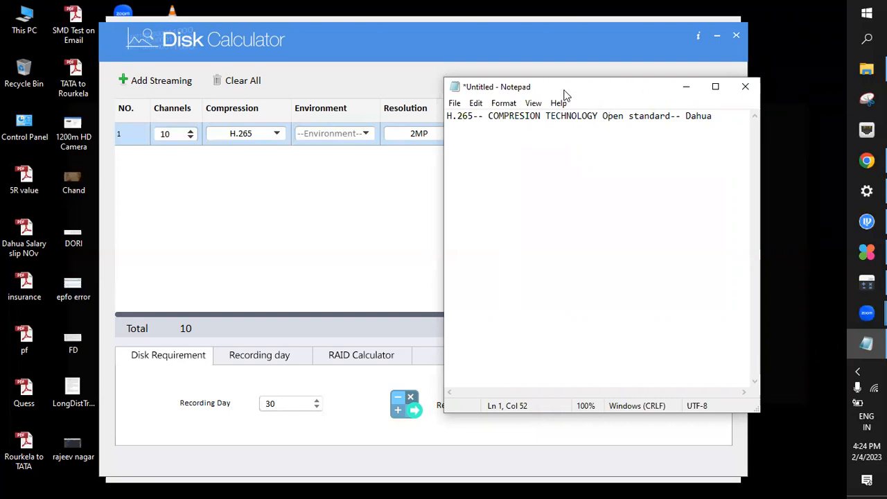
# Insert two empty lines above the H.265 note at the start of the document
pyautogui.click(472, 116)
pyautogui.moveTo(473, 116); pyautogui.dragTo(448, 117)
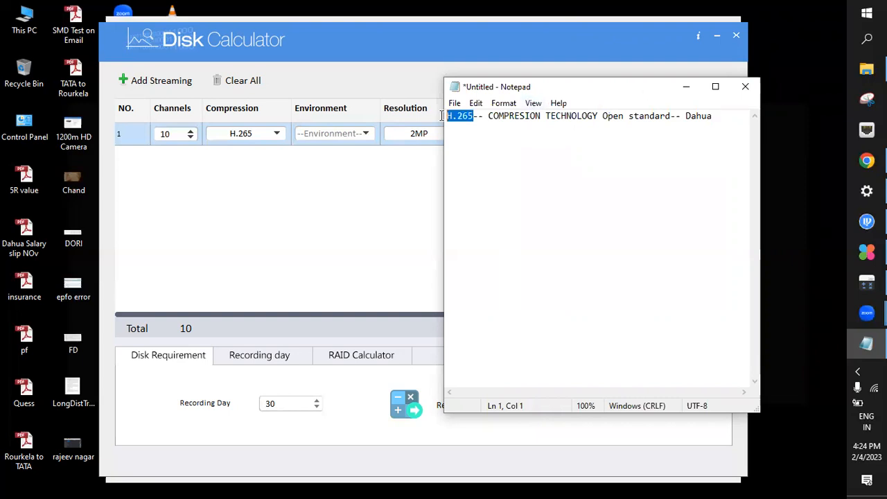
pyautogui.click(447, 117)
pyautogui.press('Return')
pyautogui.press('Return')
pyautogui.press('Up')
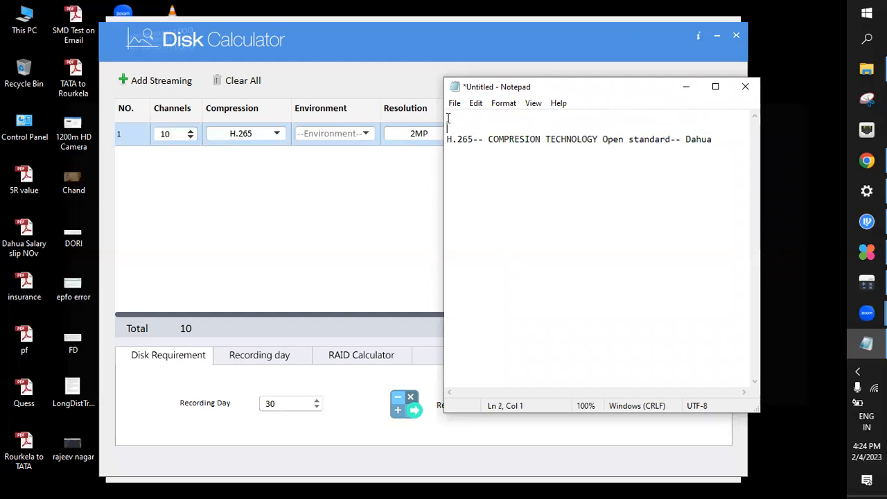
# Write the note "H.264 -- Compresion technology (Old)" above the H.265 line
pyautogui.write('H.264 -- Compresion technolog')
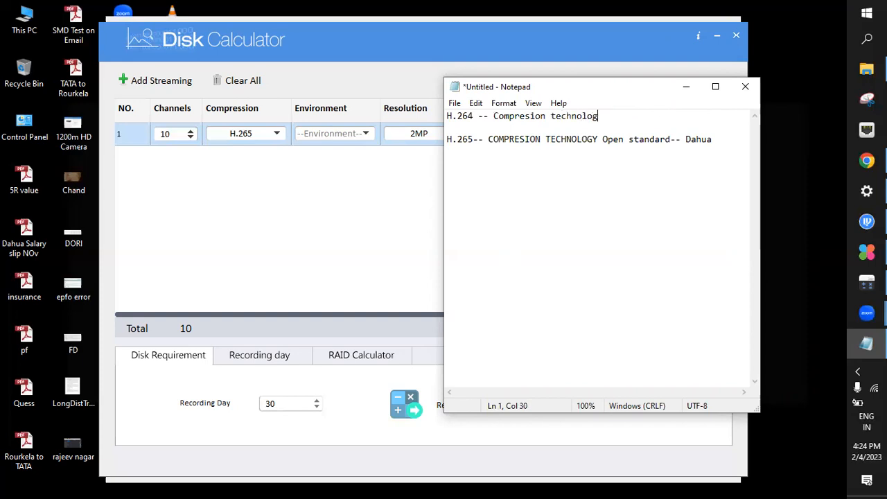
pyautogui.write('y Old)')
pyautogui.press('Left')
pyautogui.press('Left')
pyautogui.press('Left')
pyautogui.press('Left')
pyautogui.write('(')
# Add "(New)" after "COMPRESION TECHNOLOGY" in the H.265 line
pyautogui.click(448, 117)
pyautogui.press('Down')
pyautogui.press('Down')
pyautogui.press('Right')
pyautogui.press('Right')
pyautogui.press('Right')
pyautogui.press('Right')
pyautogui.press('Right')
pyautogui.press('Right')
pyautogui.press('Right')
pyautogui.press('Right')
pyautogui.press('Right')
pyautogui.press('Right')
pyautogui.press('Right')
pyautogui.press('Right')
pyautogui.press('Right')
pyautogui.press('Right')
pyautogui.press('Right')
pyautogui.press('Right')
pyautogui.press('Right')
pyautogui.press('Right')
pyautogui.press('Right')
pyautogui.press('Right')
pyautogui.press('Right')
pyautogui.press('Right')
pyautogui.press('Right')
pyautogui.press('Right')
pyautogui.press('Right')
pyautogui.press('Right')
pyautogui.press('Right')
pyautogui.press('Right')
pyautogui.press('Right')
pyautogui.press('Right')
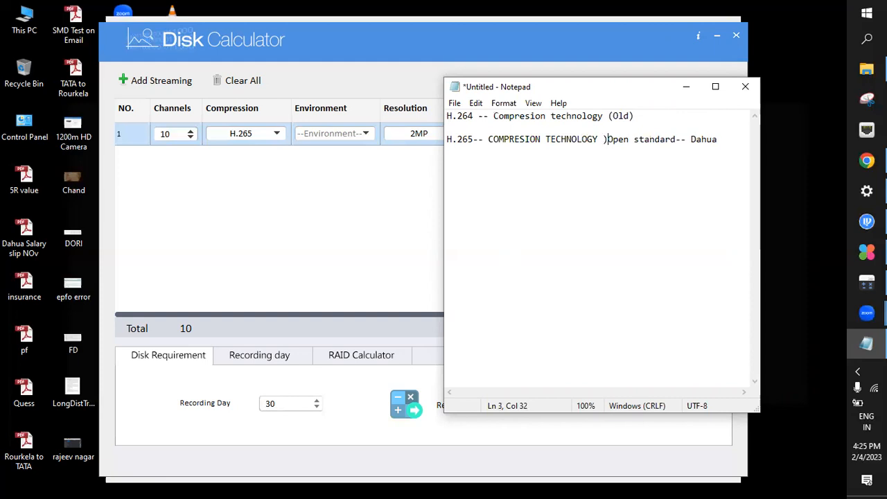
pyautogui.write('(new')
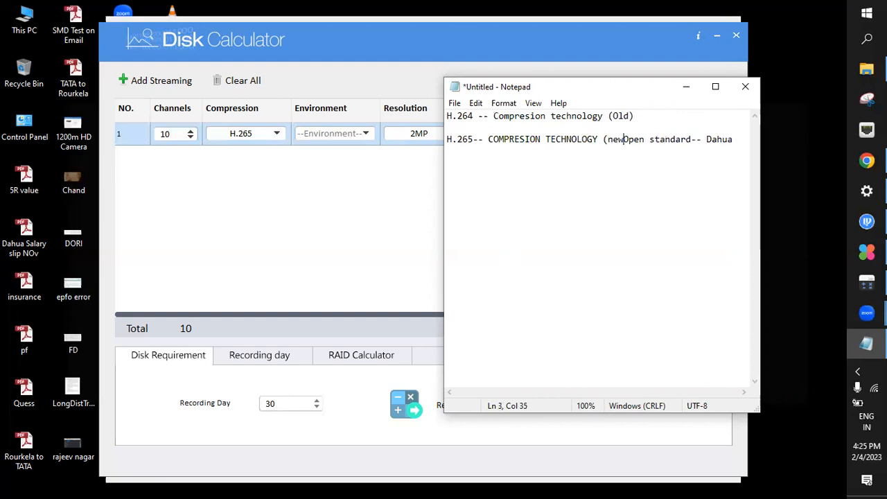
pyautogui.press('BackSpace')
pyautogui.press('BackSpace')
pyautogui.press('BackSpace')
pyautogui.write('ne')
pyautogui.press('BackSpace')
pyautogui.press('BackSpace')
pyautogui.write('New)')
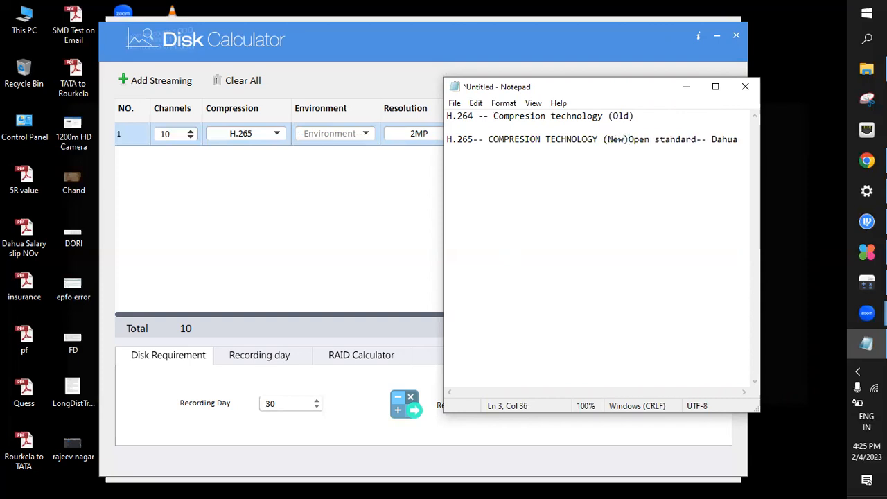
# Add an extra line between the two compression notes and write "DVR-H.264" directly under the H.264 note
pyautogui.click(448, 118)
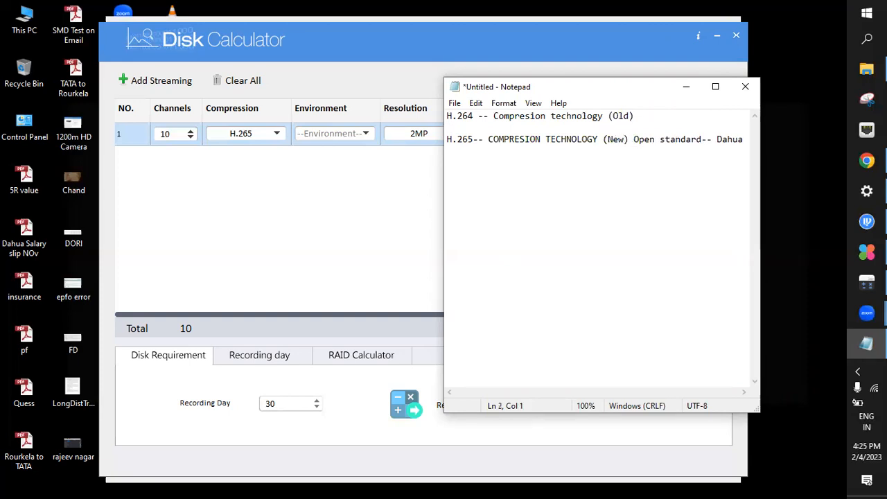
pyautogui.press('Down')
pyautogui.press('Return')
pyautogui.press('Down')
pyautogui.press('Down')
pyautogui.press('Down')
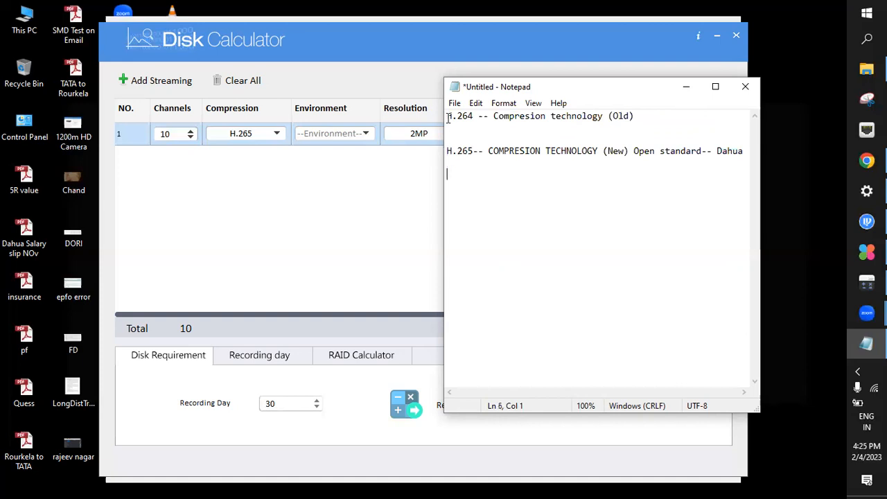
pyautogui.press('Up')
pyautogui.press('Up')
pyautogui.press('Up')
pyautogui.write('DVR-H.264')
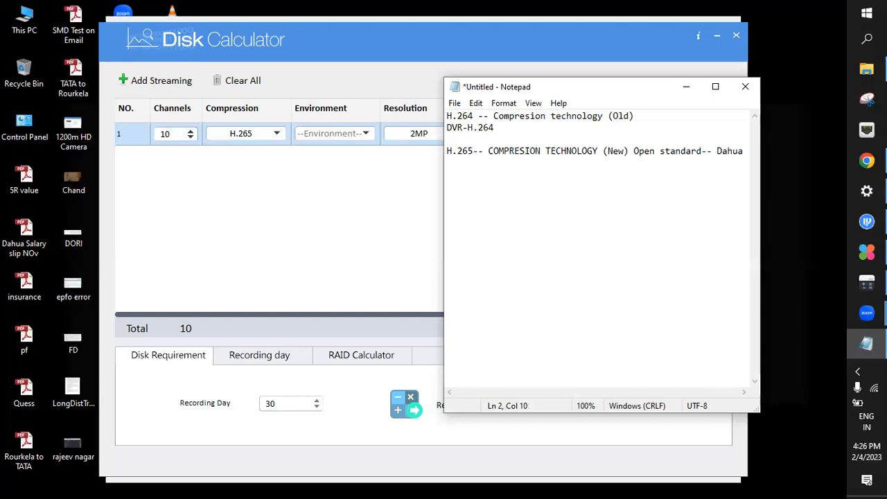
pyautogui.write(')')
# Enclose "H.264" in parentheses in the DVR line
pyautogui.press('Left')
pyautogui.press('Left')
pyautogui.press('Left')
pyautogui.press('Left')
pyautogui.press('Left')
pyautogui.press('Left')
pyautogui.press('Left')
pyautogui.press('Right')
pyautogui.write('(')
pyautogui.press('Right')
pyautogui.press('Right')
pyautogui.press('Right')
pyautogui.press('Right')
pyautogui.press('Right')
pyautogui.press('Right')
# Extend the H.264 DVR line with the example "-2MP - 4CAM - 1TB = 10days"
pyautogui.write('-2MP - 4CAM')
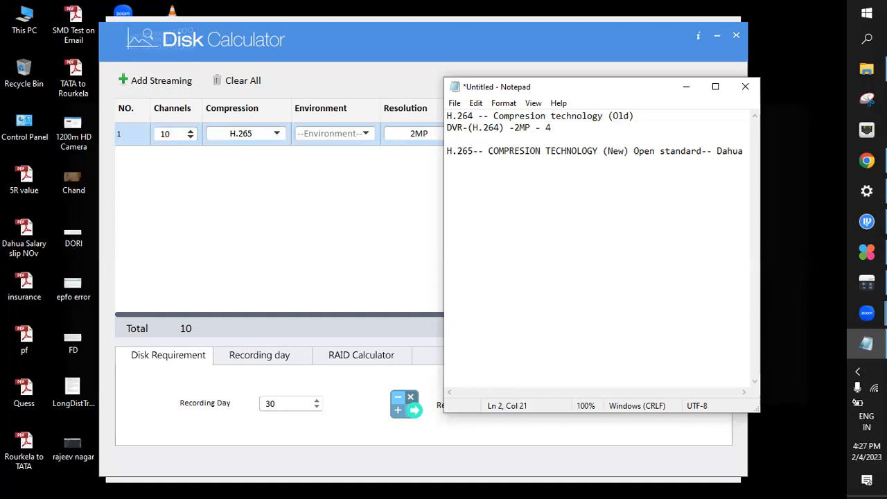
pyautogui.write(' --')
pyautogui.press('BackSpace')
pyautogui.write('1TB ==')
pyautogui.press('BackSpace')
pyautogui.write('10days')
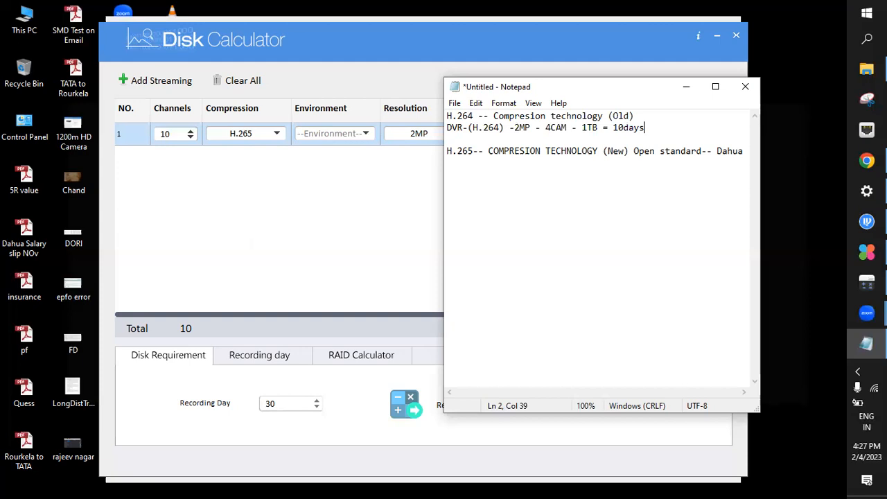
# Copy the H.264 DVR example line and paste it below the H.265 note
pyautogui.press('Down')
pyautogui.press('Down')
pyautogui.press('Down')
pyautogui.moveTo(448, 128); pyautogui.dragTo(645, 131)
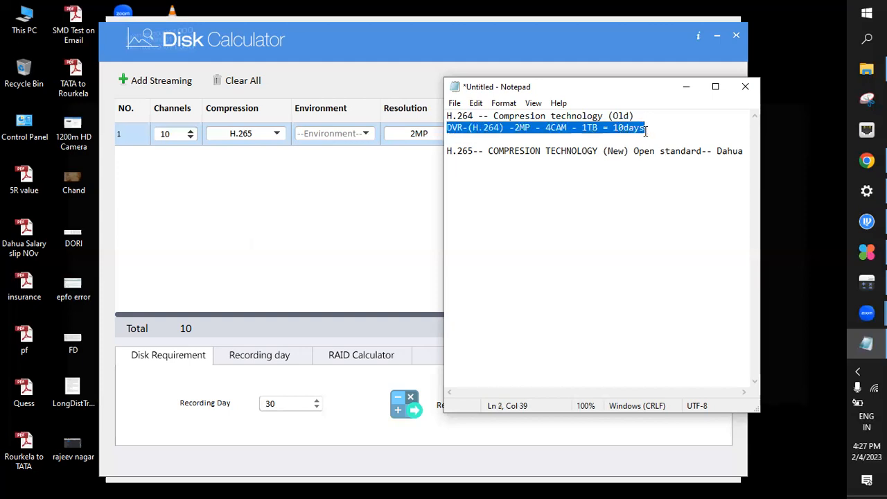
pyautogui.click(469, 169)
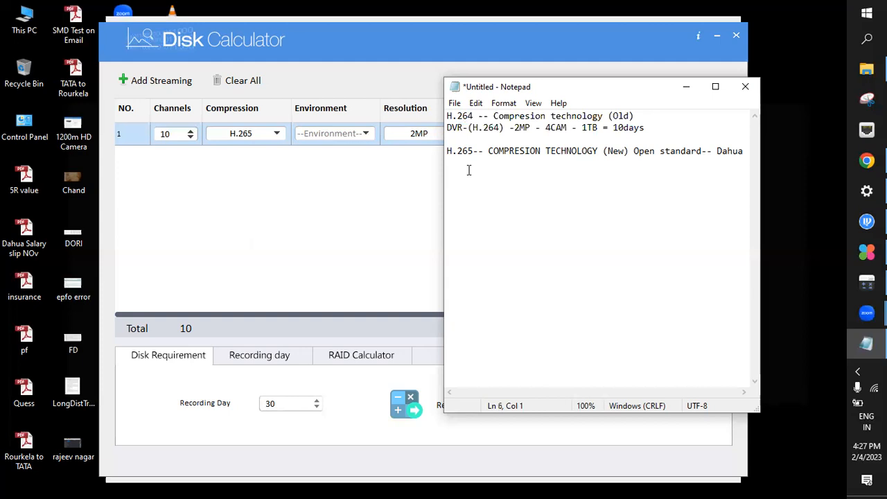
pyautogui.moveTo(447, 128); pyautogui.dragTo(650, 133)
pyautogui.hotkey('ctrl', 'c')
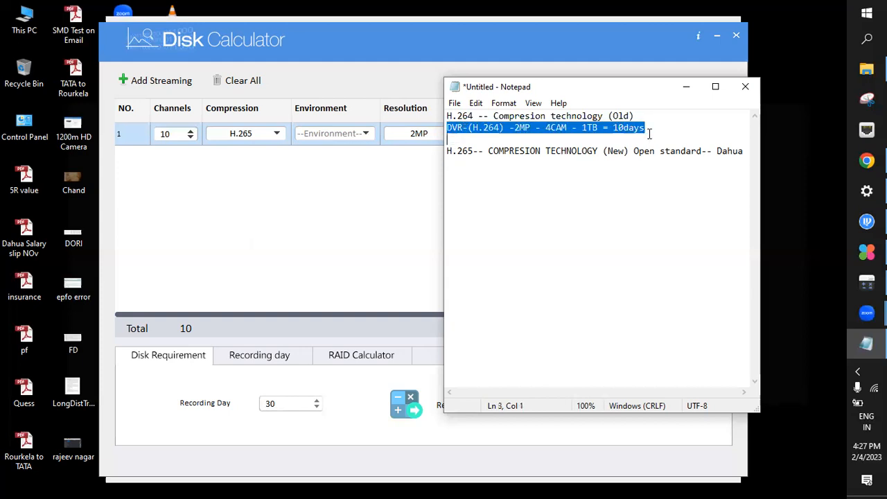
pyautogui.click(513, 168)
pyautogui.hotkey('ctrl', 'v')
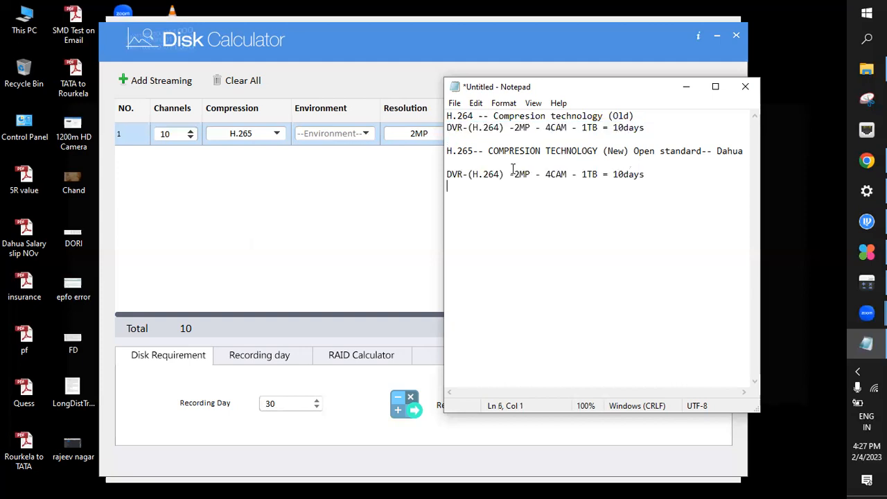
# Change the pasted DVR line to H.265 and its recording duration to 20days
pyautogui.press('Up')
pyautogui.press('Right')
pyautogui.press('Right')
pyautogui.press('Right')
pyautogui.press('Right')
pyautogui.press('Right')
pyautogui.press('Right')
pyautogui.press('Right')
pyautogui.press('Right')
pyautogui.press('Right')
pyautogui.press('Right')
pyautogui.press('BackSpace')
pyautogui.write('5')
pyautogui.press('Right')
pyautogui.press('Right')
pyautogui.press('Right')
pyautogui.press('Right')
pyautogui.press('Right')
pyautogui.press('Right')
pyautogui.press('Right')
pyautogui.press('Right')
pyautogui.press('Right')
pyautogui.press('Right')
pyautogui.press('Right')
pyautogui.press('Right')
pyautogui.press('Right')
pyautogui.press('Right')
pyautogui.press('Right')
pyautogui.press('Right')
pyautogui.press('Right')
pyautogui.press('Right')
pyautogui.press('Right')
pyautogui.press('Right')
pyautogui.press('Right')
pyautogui.press('Right')
pyautogui.press('BackSpace')
pyautogui.write('2')
# Append "HIGH^" to the end of the H.265 DVR line
pyautogui.moveTo(505, 174); pyautogui.dragTo(446, 174)
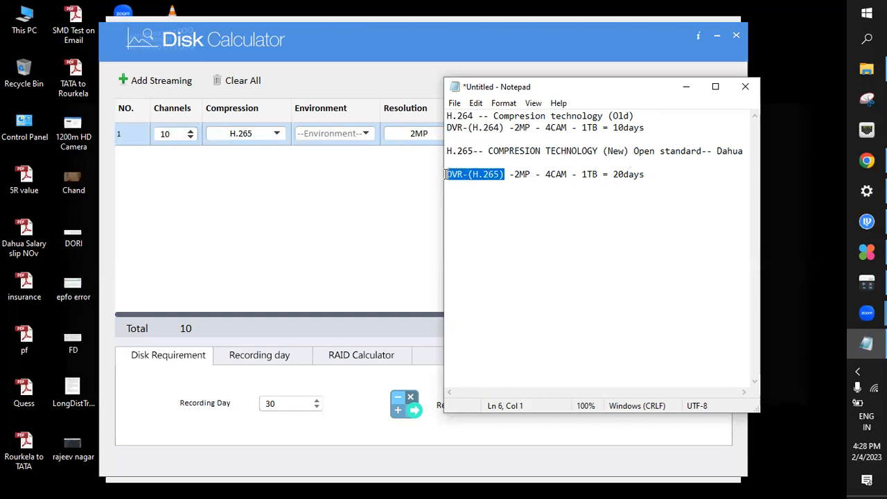
pyautogui.click(652, 178)
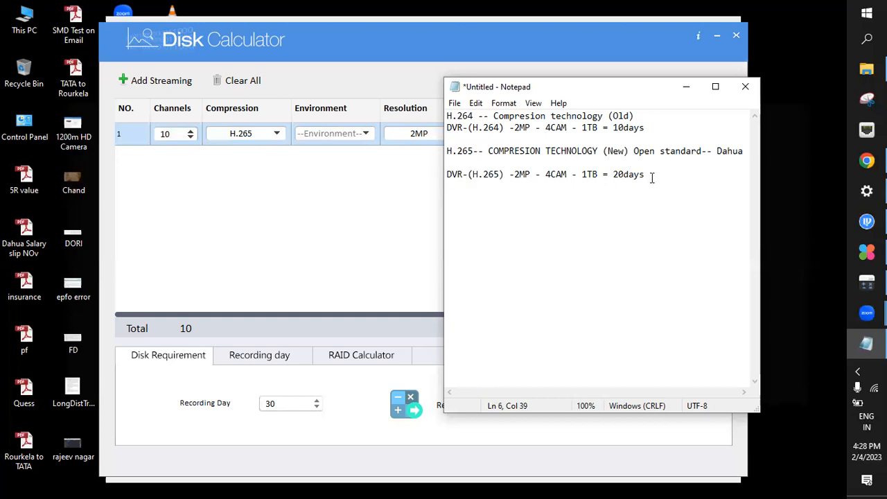
pyautogui.write('HIGH^')
# Add empty lines below the H.265 DVR line and remove the blank line above it
pyautogui.press('Return')
pyautogui.press('Return')
pyautogui.press('Up')
pyautogui.press('Up')
pyautogui.press('BackSpace')
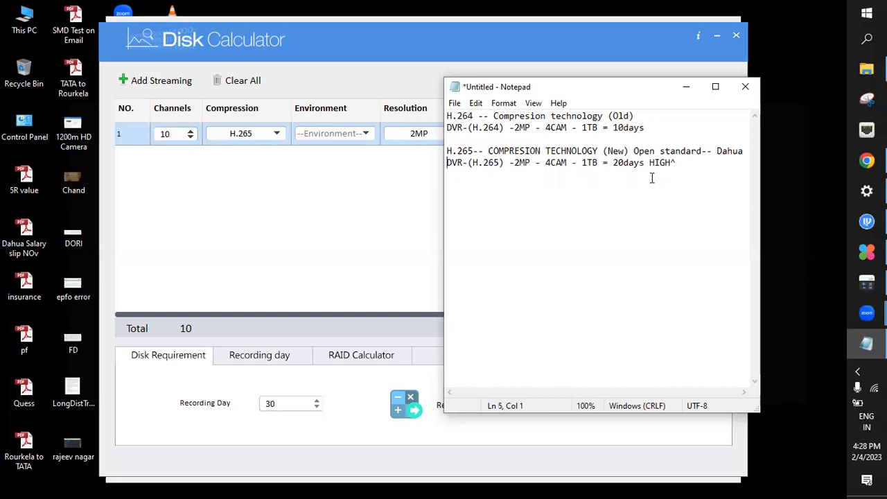
# Examine the available compression, resolution and max frame rate options for the streaming row in Disk Calculator
pyautogui.click(271, 134)
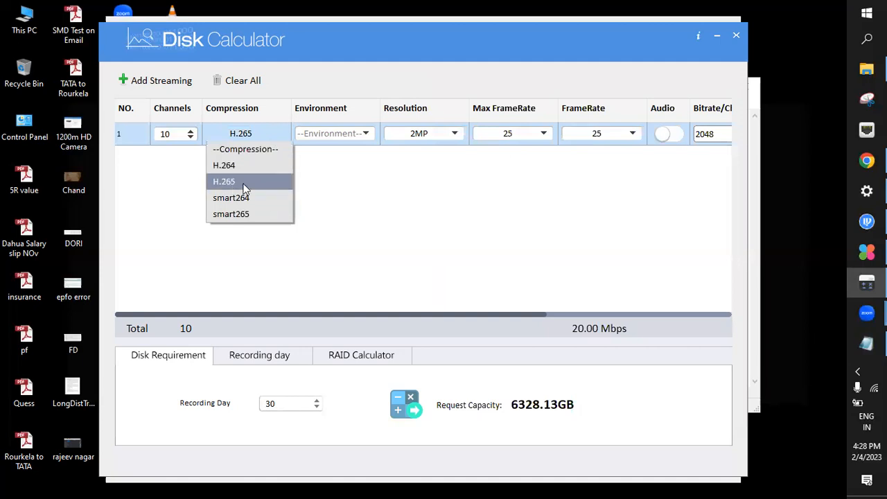
pyautogui.click(328, 166)
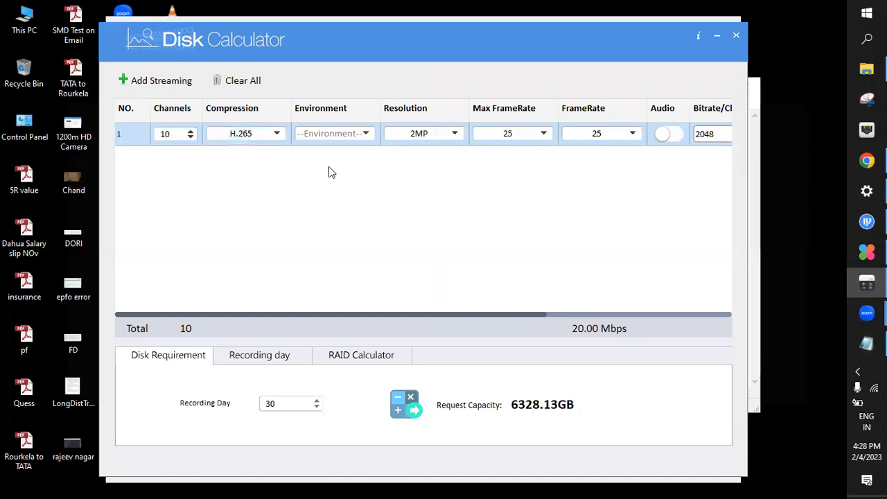
pyautogui.click(428, 137)
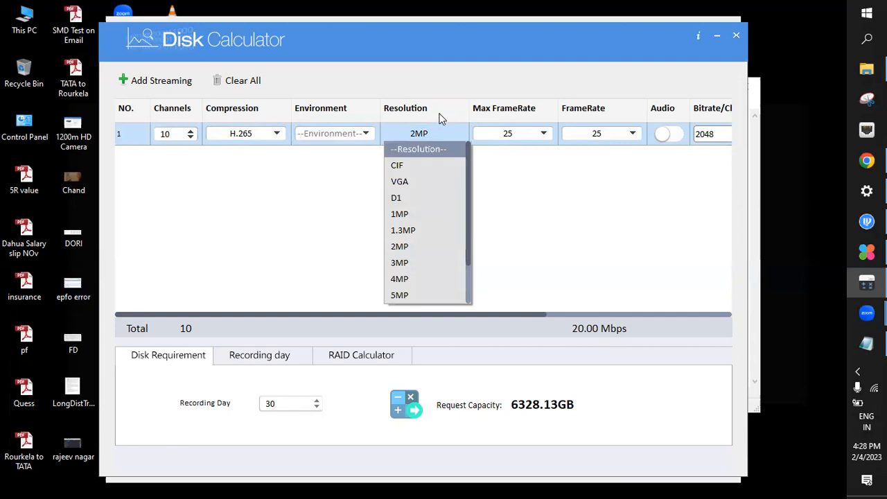
pyautogui.click(439, 118)
pyautogui.click(424, 136)
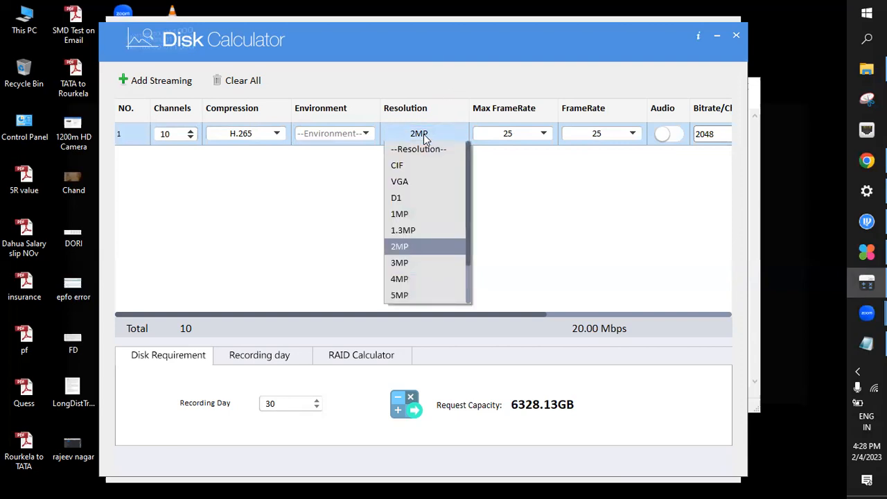
pyautogui.click(424, 136)
pyautogui.click(421, 135)
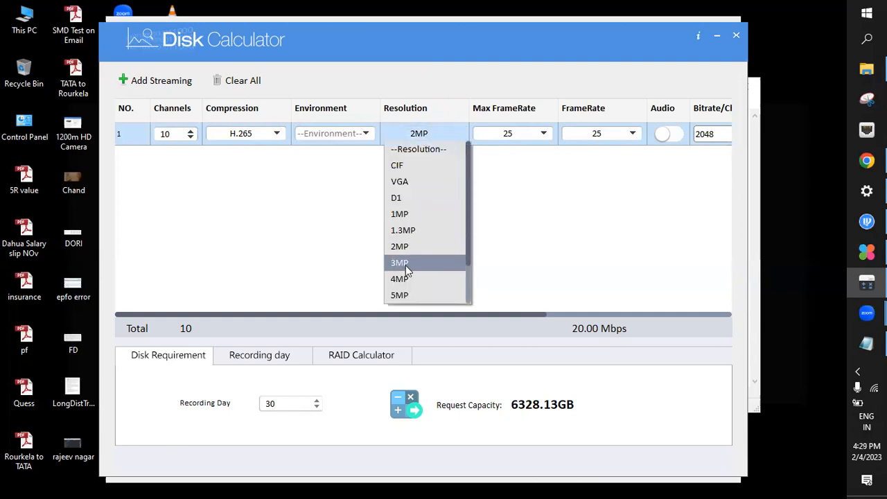
pyautogui.click(537, 208)
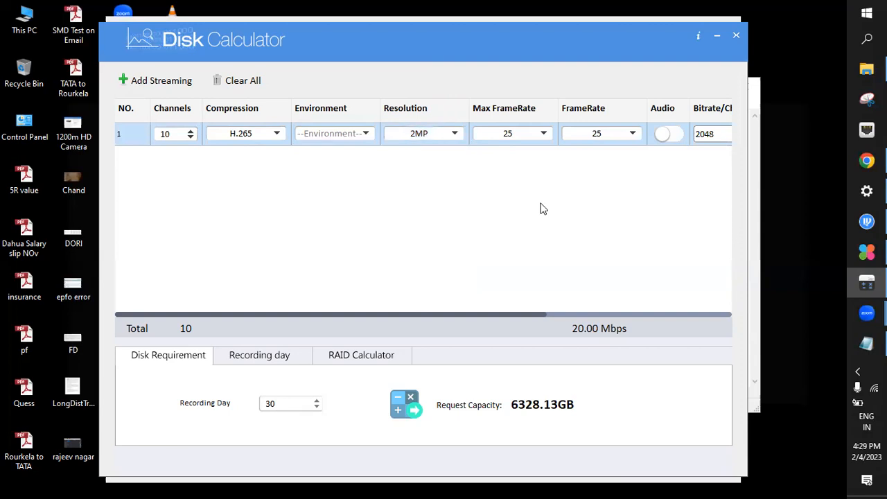
pyautogui.click(512, 136)
pyautogui.click(512, 136)
pyautogui.click(513, 137)
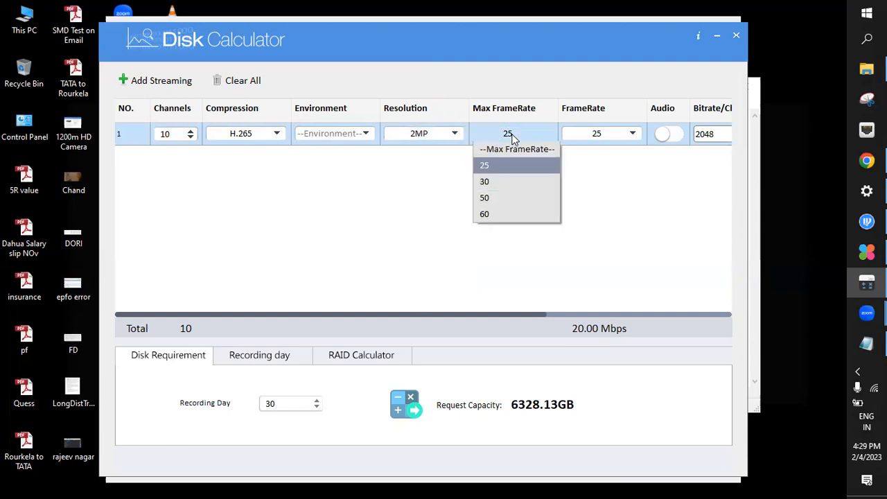
pyautogui.click(512, 138)
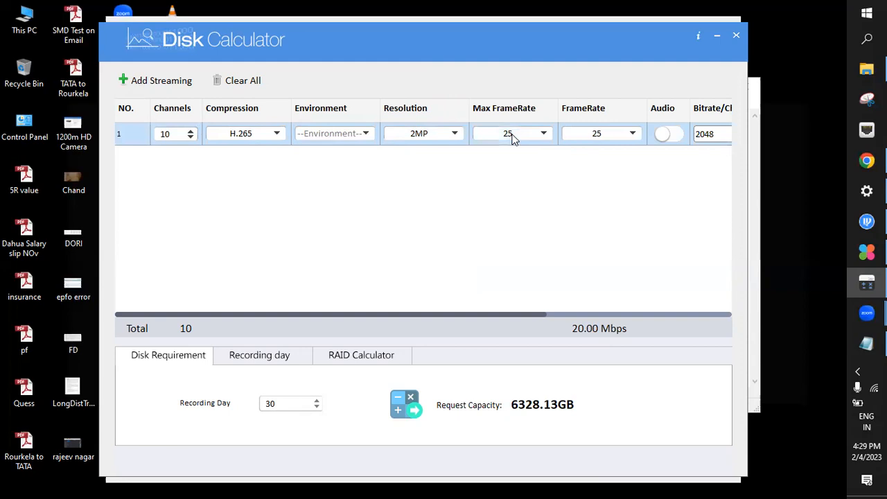
# Switch to Notepad and add several empty lines below the H.265 DVR line
pyautogui.click(866, 343)
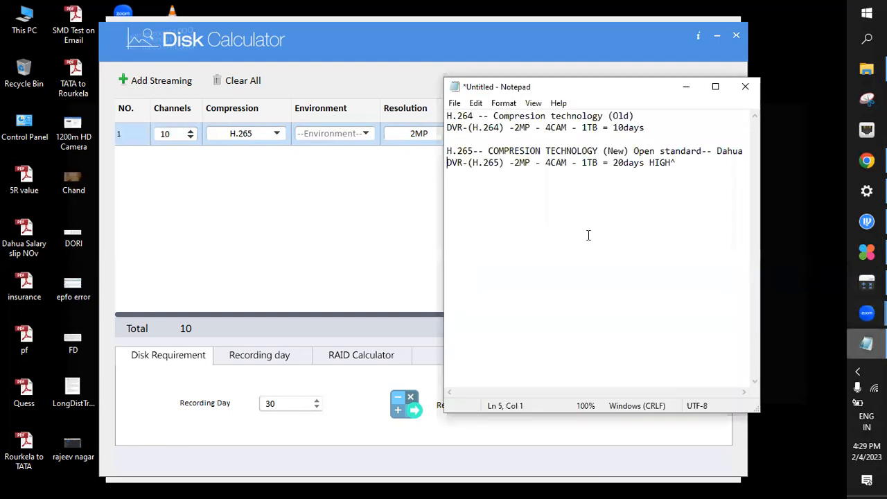
pyautogui.press('Right')
pyautogui.press('Right')
pyautogui.press('Right')
pyautogui.press('Right')
pyautogui.press('Right')
pyautogui.press('Right')
pyautogui.press('Right')
pyautogui.press('Right')
pyautogui.press('Right')
pyautogui.press('Right')
pyautogui.press('Right')
pyautogui.press('Right')
pyautogui.press('Right')
pyautogui.press('Right')
pyautogui.press('Right')
pyautogui.press('Right')
pyautogui.press('Right')
pyautogui.press('Right')
pyautogui.press('Right')
pyautogui.press('Right')
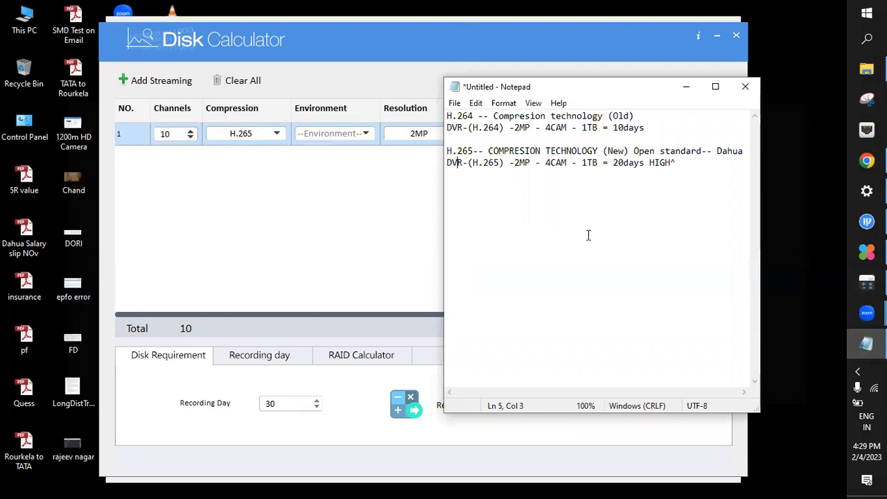
pyautogui.press('Right')
pyautogui.press('Right')
pyautogui.press('Right')
pyautogui.press('Right')
pyautogui.press('Right')
pyautogui.press('Right')
pyautogui.press('Right')
pyautogui.press('Right')
pyautogui.press('Right')
pyautogui.press('Right')
pyautogui.press('Right')
pyautogui.press('Right')
pyautogui.press('Right')
pyautogui.press('Right')
pyautogui.press('Right')
pyautogui.press('Right')
pyautogui.press('Return')
pyautogui.press('Return')
pyautogui.press('Return')
pyautogui.press('Return')
pyautogui.press('Return')
# Write the line "VIDEO --COMBINATION OF PICTURES---" and leave an empty line below it
pyautogui.write('v10')
pyautogui.press('BackSpace')
pyautogui.press('BackSpace')
pyautogui.press('BackSpace')
pyautogui.write('VODE')
pyautogui.press('BackSpace')
pyautogui.press('BackSpace')
pyautogui.press('BackSpace')
pyautogui.write('IDE')
pyautogui.press('BackSpace')
pyautogui.write('O  --COMBINAT')
pyautogui.press('BackSpace')
pyautogui.press('BackSpace')
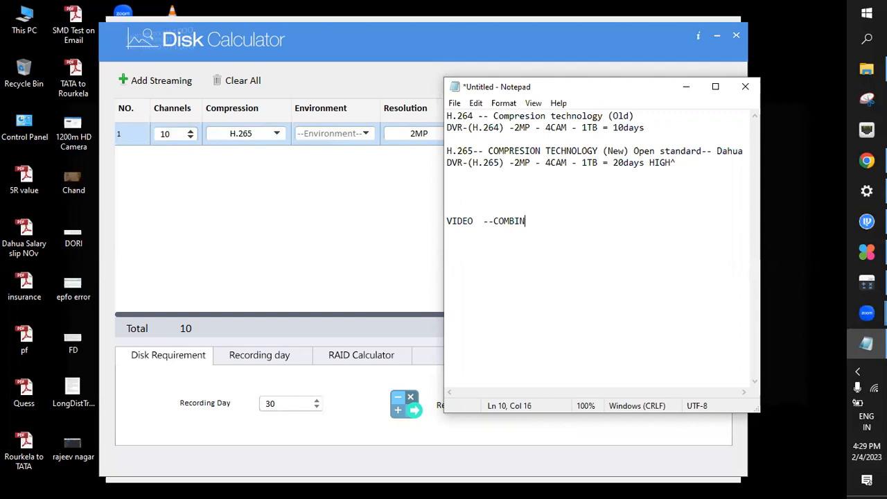
pyautogui.write('A')
pyautogui.write('N OF PICTURES---')
pyautogui.press('Return')
pyautogui.press('Return')
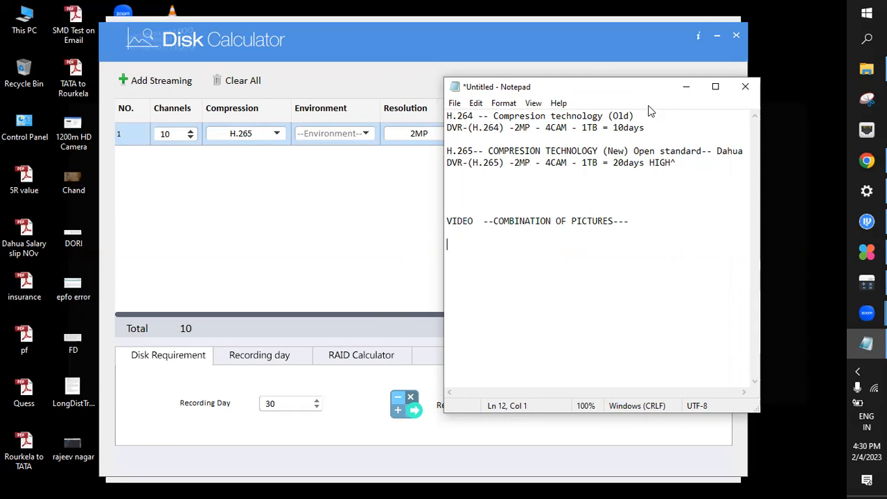
# Move the Notepad window clear of the streaming row and write "Max -- FPS=15/25" under the VIDEO line
pyautogui.moveTo(655, 94); pyautogui.dragTo(615, 165)
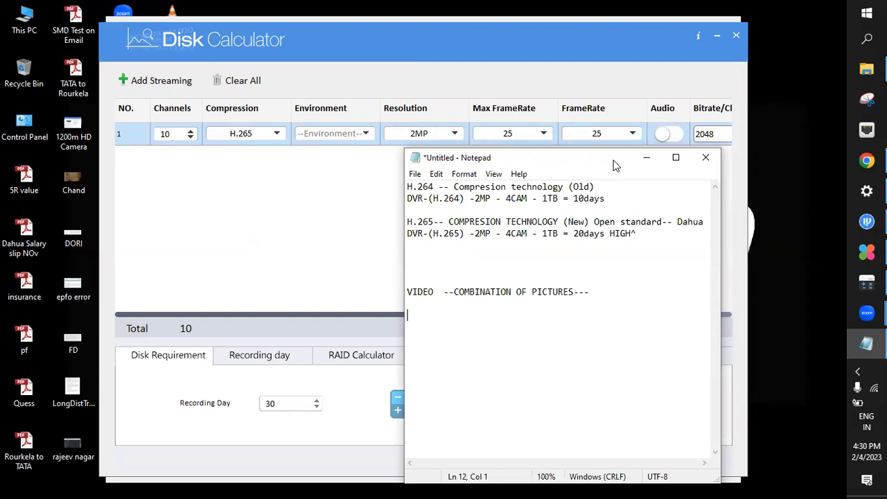
pyautogui.write('M')
pyautogui.write('ax -- ')
pyautogui.write('FPO')
pyautogui.press('BackSpace')
pyautogui.write('s')
pyautogui.press('BackSpace')
pyautogui.write('S--')
pyautogui.press('BackSpace')
pyautogui.press('BackSpace')
pyautogui.press('BackSpace')
pyautogui.write('=15/25')
pyautogui.press('Return')
pyautogui.press('Return')
# Write "1second -- 25" on a new line below the Max FPS line
pyautogui.write('1')
pyautogui.press('BackSpace')
pyautogui.write('1second --')
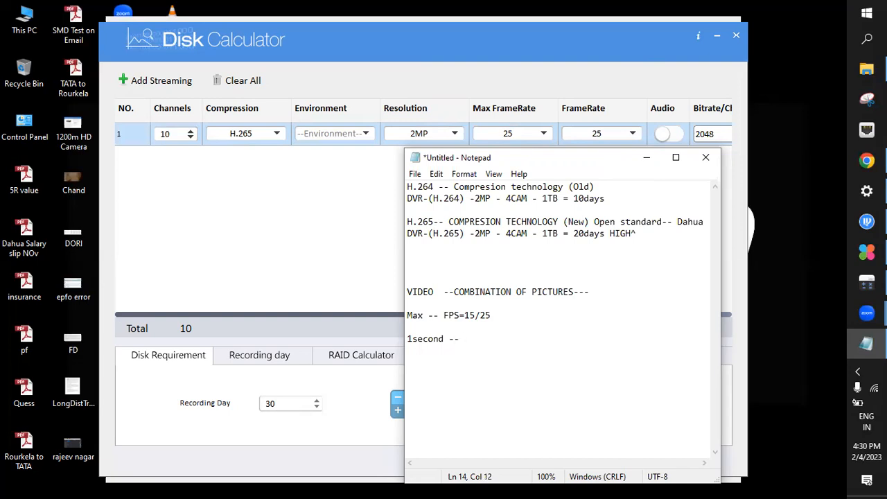
pyautogui.write(' 25')
# Shorten the Max line's frame rate so that it reads "FPS=25"
pyautogui.doubleClick(492, 304)
pyautogui.press('Right')
pyautogui.press('Right')
pyautogui.press('Right')
pyautogui.press('Right')
pyautogui.press('Right')
pyautogui.press('Right')
pyautogui.press('Right')
pyautogui.press('Right')
pyautogui.press('Right')
pyautogui.press('Right')
pyautogui.press('Right')
pyautogui.press('Right')
pyautogui.press('Delete')
pyautogui.press('Delete')
pyautogui.press('BackSpace')
# Append "== pictures -- xvr/dvr" to the end of the 1second line
pyautogui.press('Down')
pyautogui.press('Down')
pyautogui.press('Right')
pyautogui.press('Right')
pyautogui.press('Right')
pyautogui.press('Right')
pyautogui.press('Right')
pyautogui.press('Right')
pyautogui.press('Right')
pyautogui.press('Right')
pyautogui.press('Right')
pyautogui.press('Right')
pyautogui.press('Right')
pyautogui.press('Right')
pyautogui.press('Right')
pyautogui.press('Down')
pyautogui.press('Up')
pyautogui.write('== pictures -- xvr')
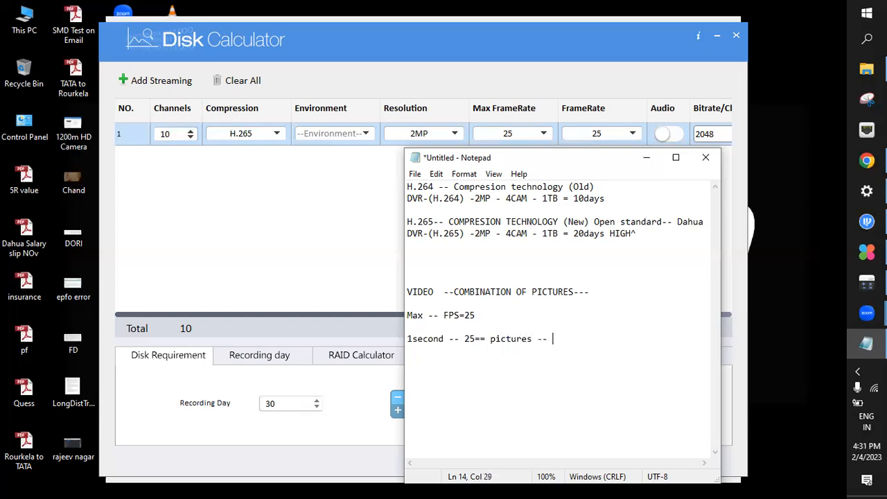
pyautogui.write('/dvr')
pyautogui.press('Return')
# Insert empty lines below "Max -- FPS=25" and write "FPS -- Max -- Video Clear" there
pyautogui.click(510, 315)
pyautogui.press('Return')
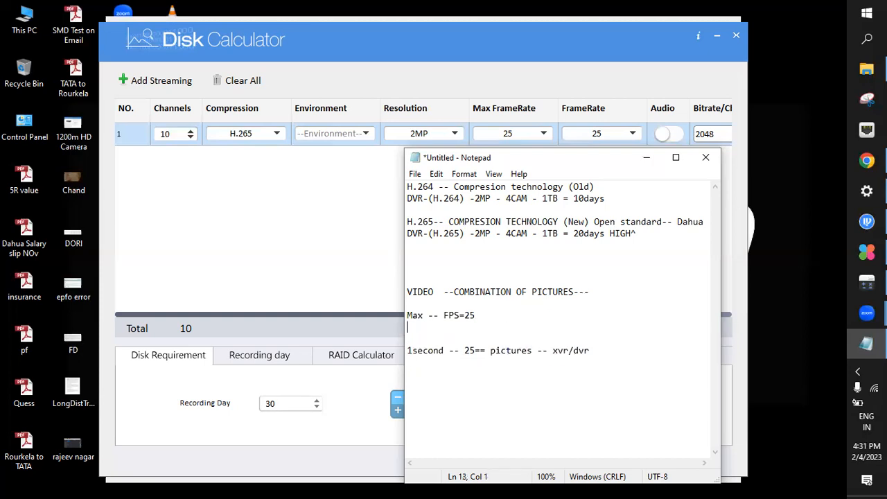
pyautogui.press('Return')
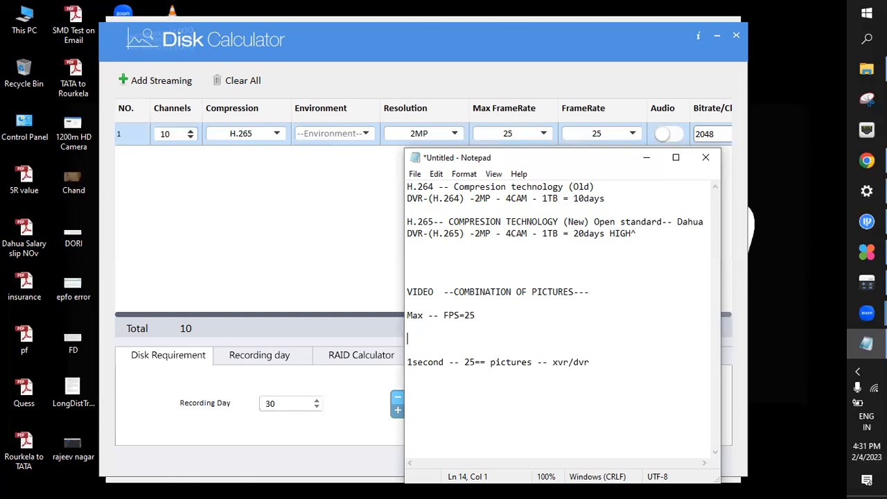
pyautogui.write('FPS -- Max -- Video Clear')
pyautogui.press('Return')
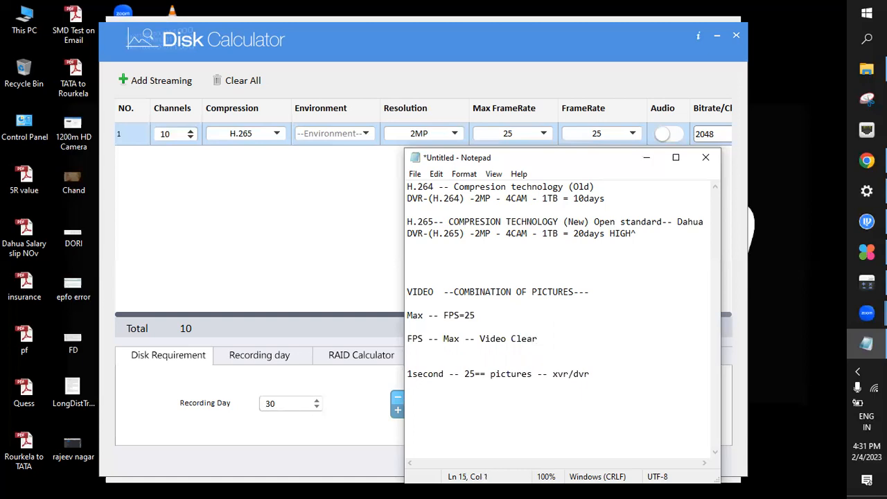
# Add the line "FPS -- min -- Blurness" below the Video Clear line
pyautogui.write('FPS -- min -- Blurness')
pyautogui.press('Return')
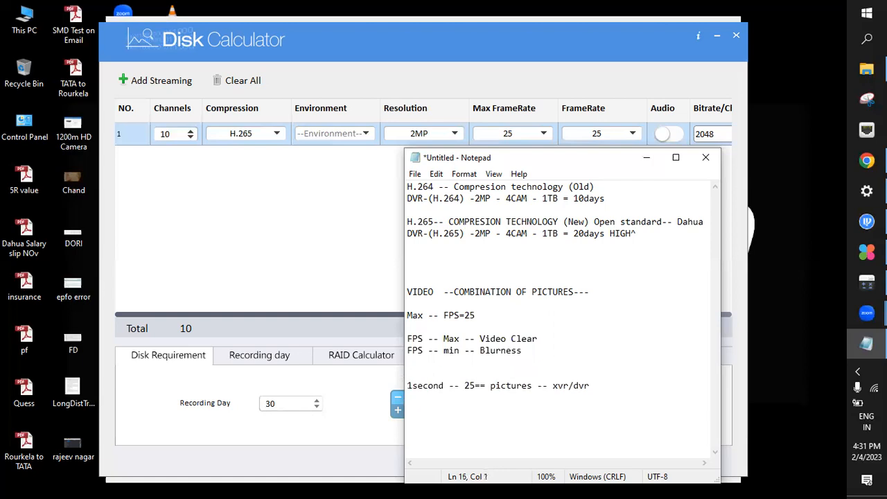
# Leave an empty line and write "Max-- 25" below the Blurness line
pyautogui.press('Return')
pyautogui.write('Max-- 25')
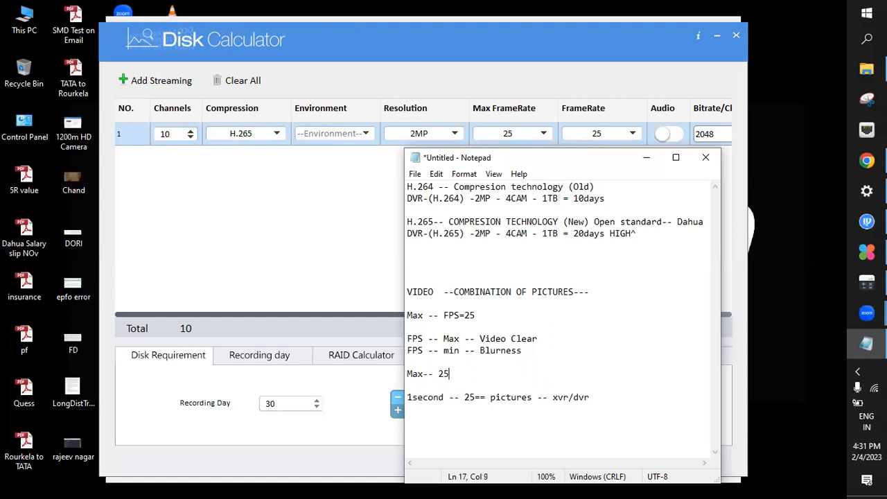
# Write "Min-- 15" on the line below "Max-- 25" and highlight it
pyautogui.press('Return')
pyautogui.write('MIn')
pyautogui.press('BackSpace')
pyautogui.press('BackSpace')
pyautogui.write('in --')
pyautogui.press('BackSpace')
pyautogui.press('BackSpace')
pyautogui.press('BackSpace')
pyautogui.write('-- ')
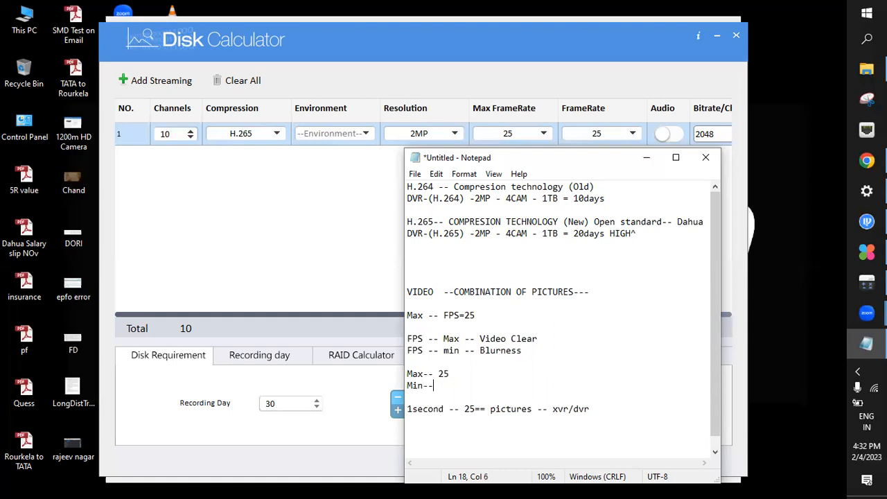
pyautogui.write('15')
pyautogui.hotkey('shift', 'Home')
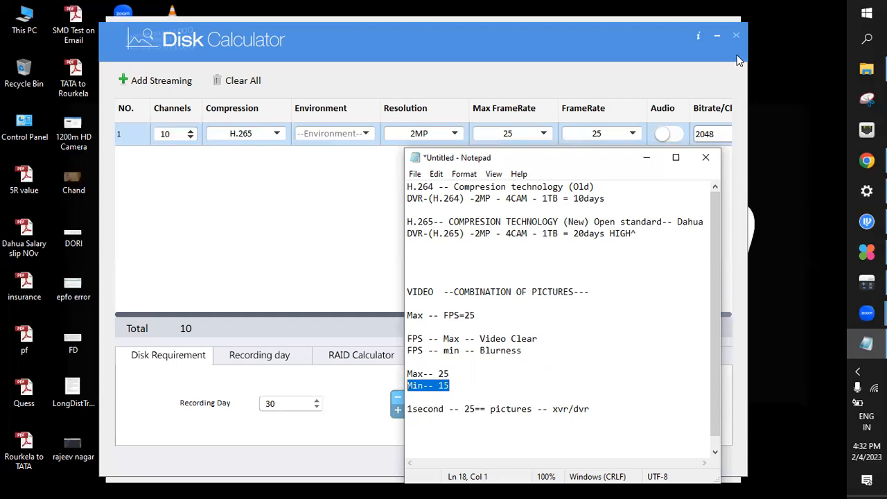
# Close Disk Calculator and close the Notepad notes without saving them
pyautogui.click(736, 35)
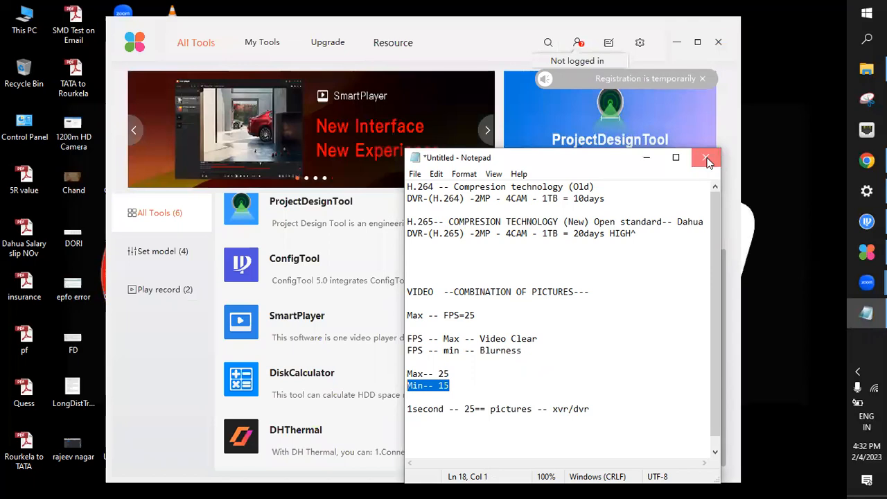
pyautogui.click(707, 161)
pyautogui.click(446, 257)
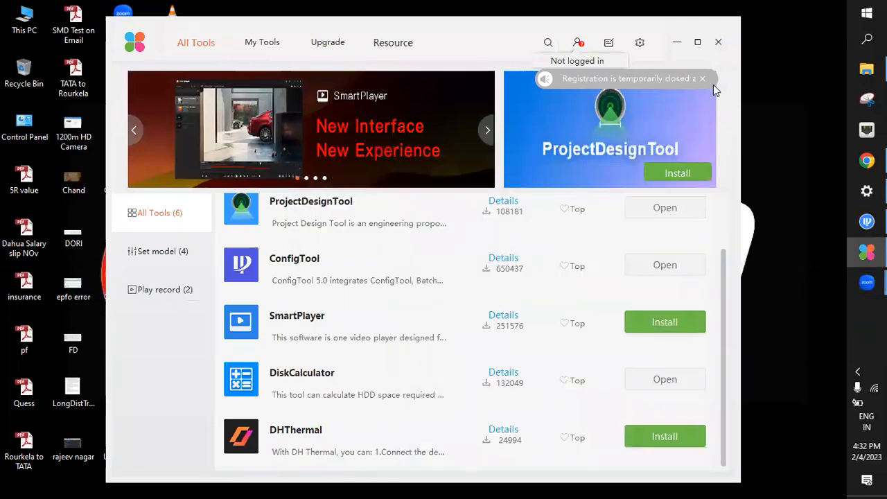
# Close ToolBox and confirm exiting the software
pyautogui.click(718, 42)
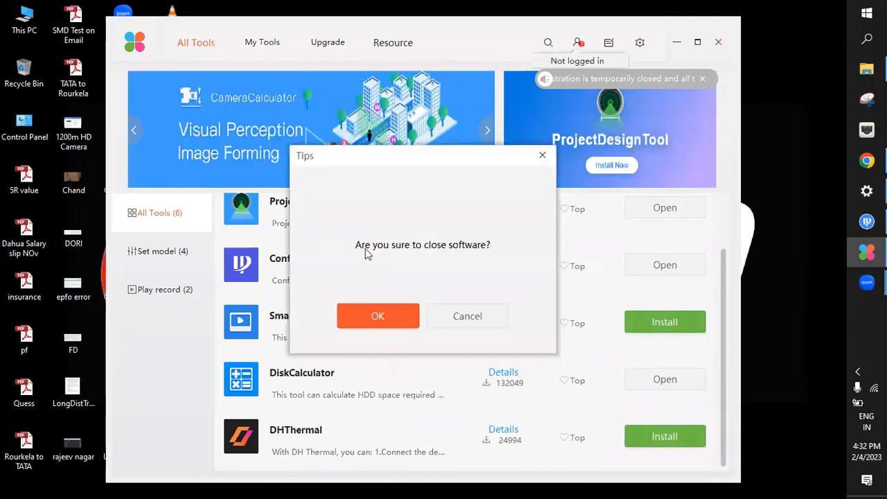
pyautogui.click(367, 316)
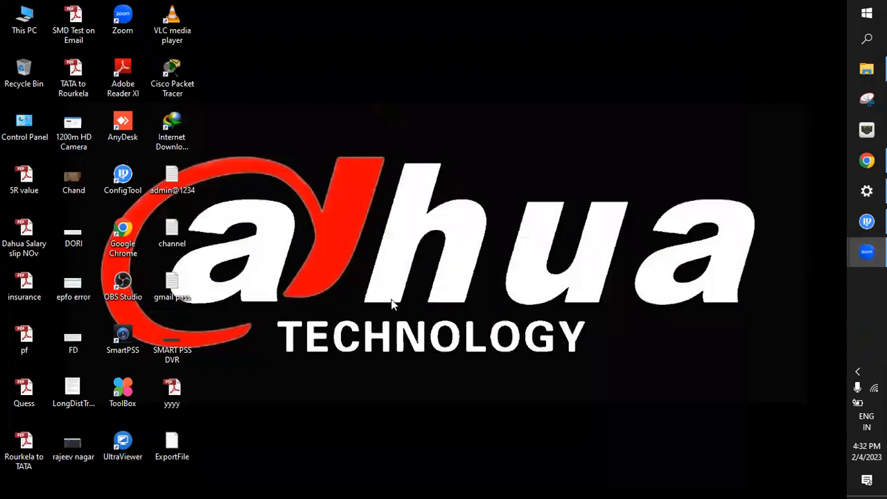